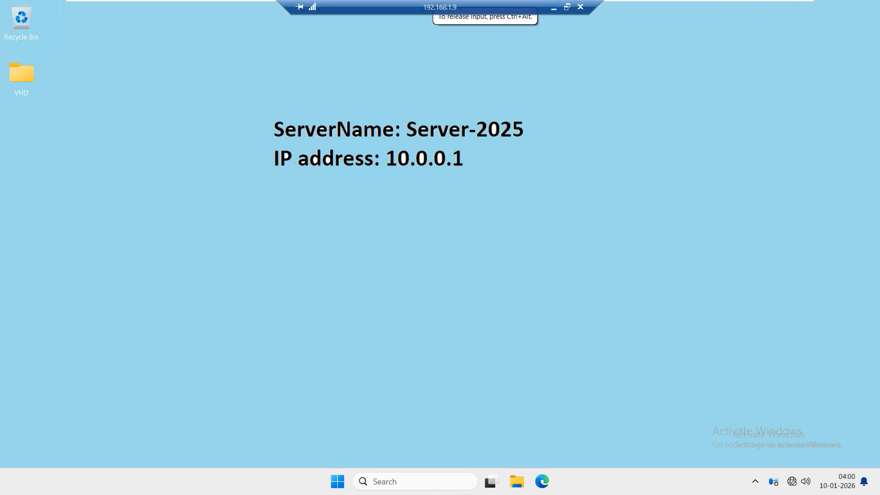
drag(292, 128, 636, 222)
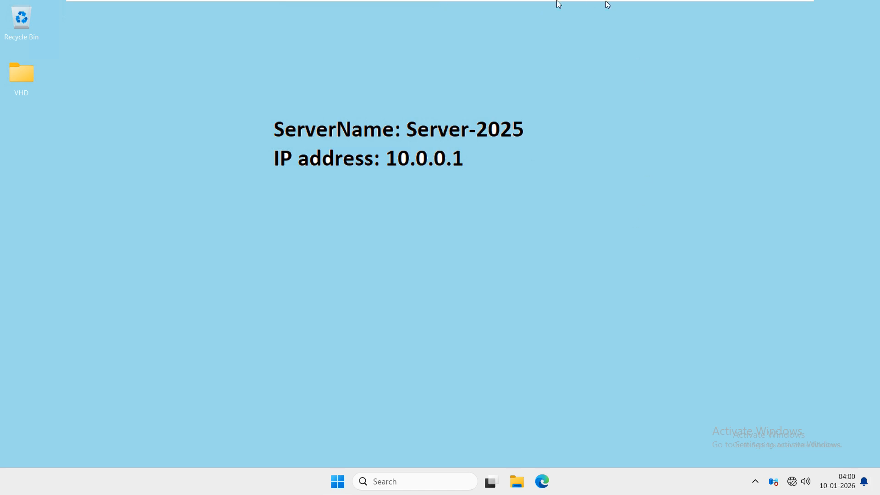
mouse_move(606, 0)
click(569, 5)
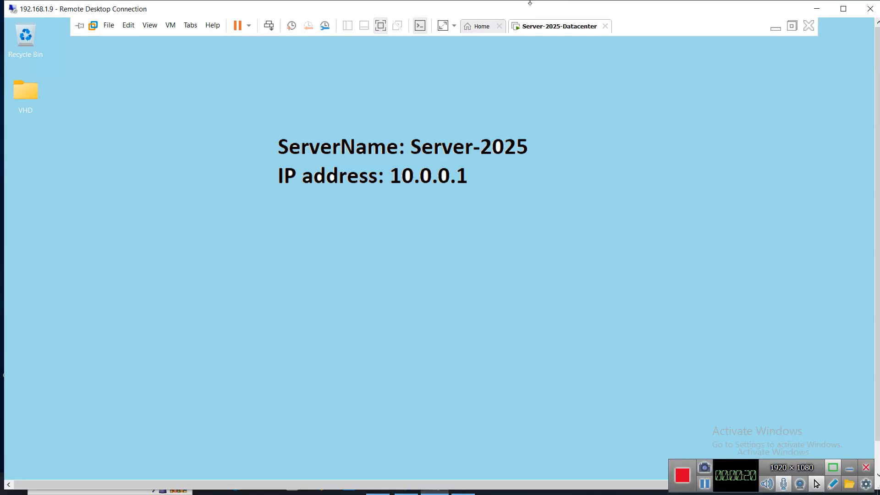
click(841, 10)
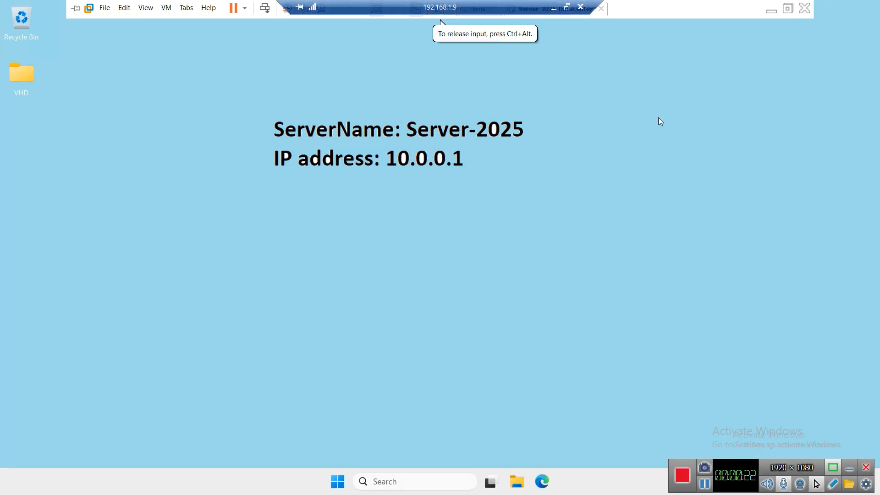
- Search for Hyper-V Manager, run it as administrator, and select the local server to show its virtual machines
click(398, 480)
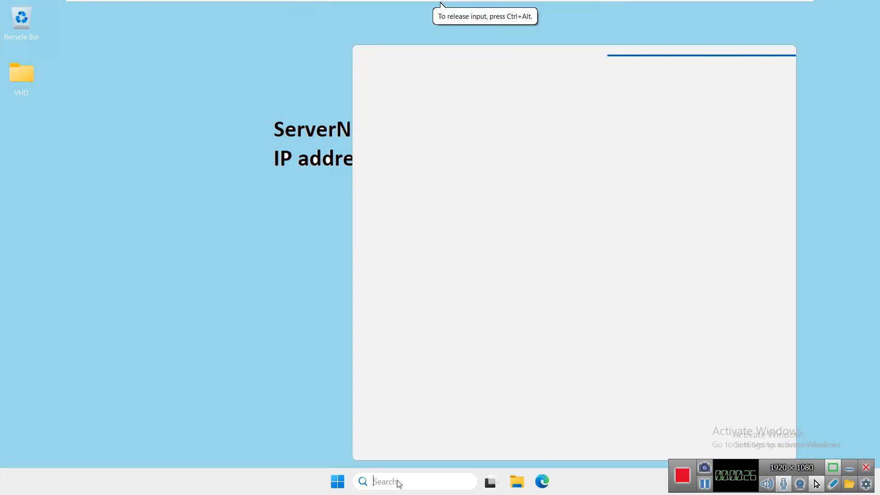
text(hyper)
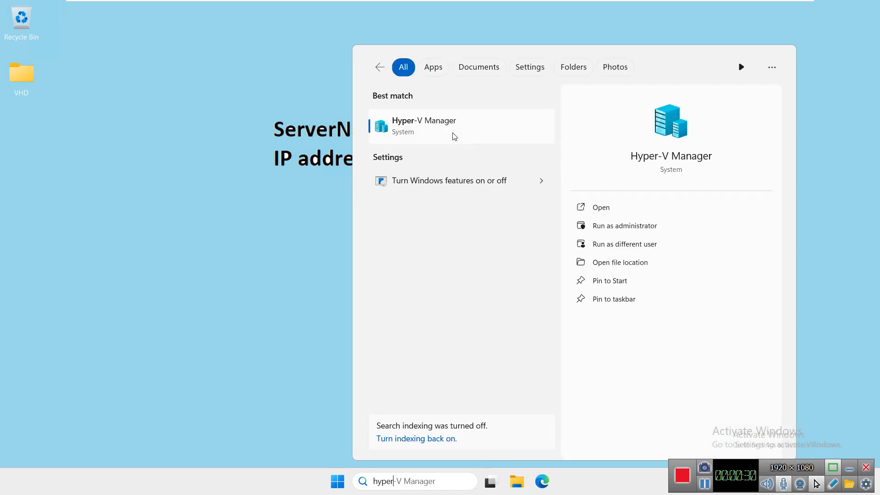
click(611, 228)
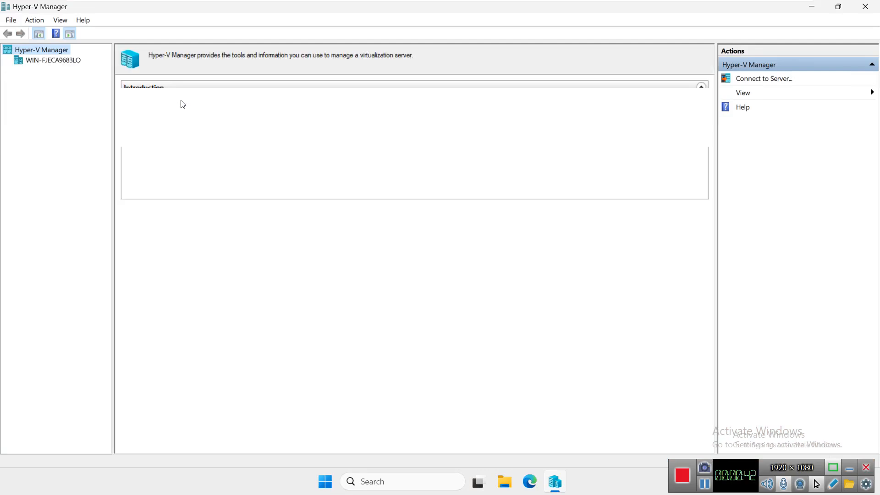
click(53, 62)
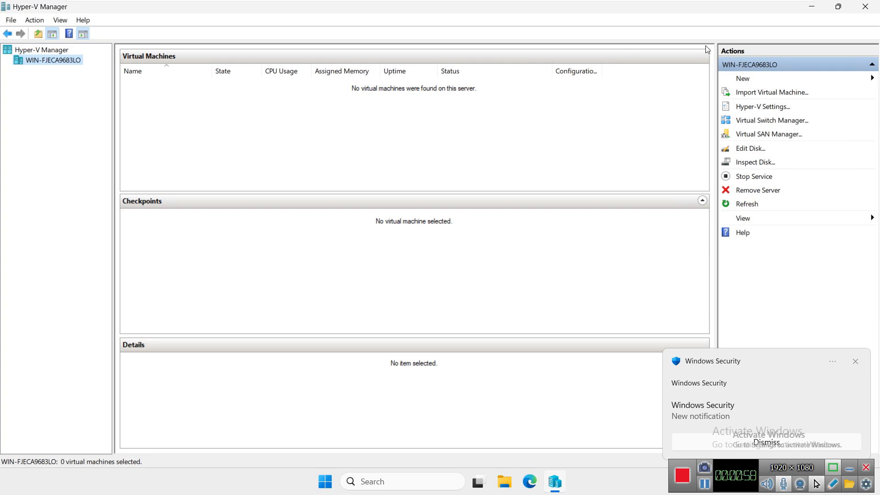
- Minimize Hyper-V Manager, dismiss the security notification, and open the existing hard disk in the Server-2025-Datacenter virtual machine settings
click(819, 12)
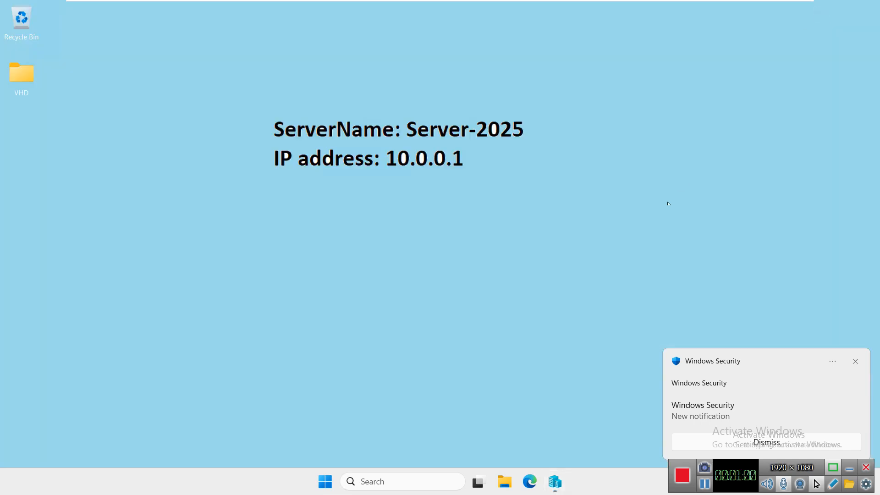
click(855, 362)
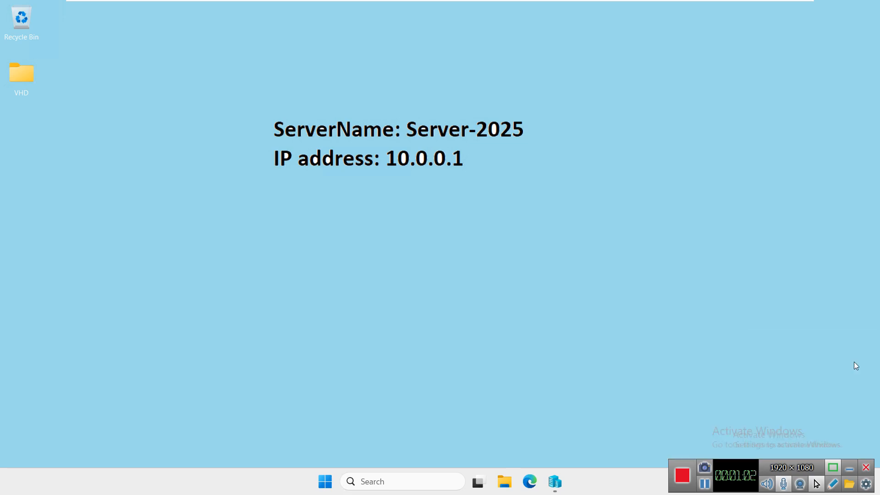
mouse_move(424, 2)
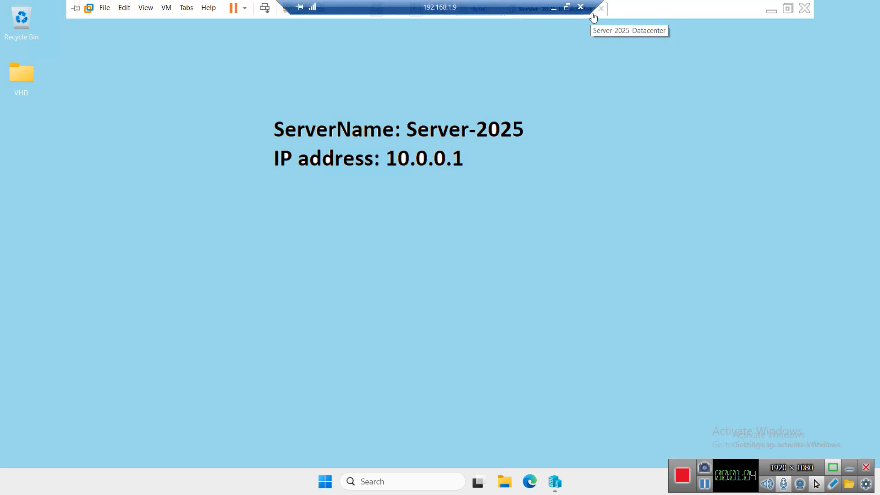
right_click(592, 15)
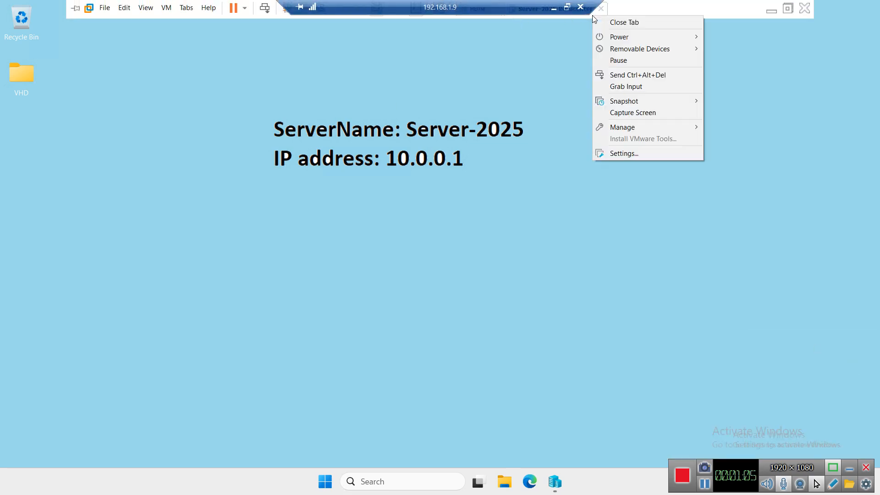
click(617, 154)
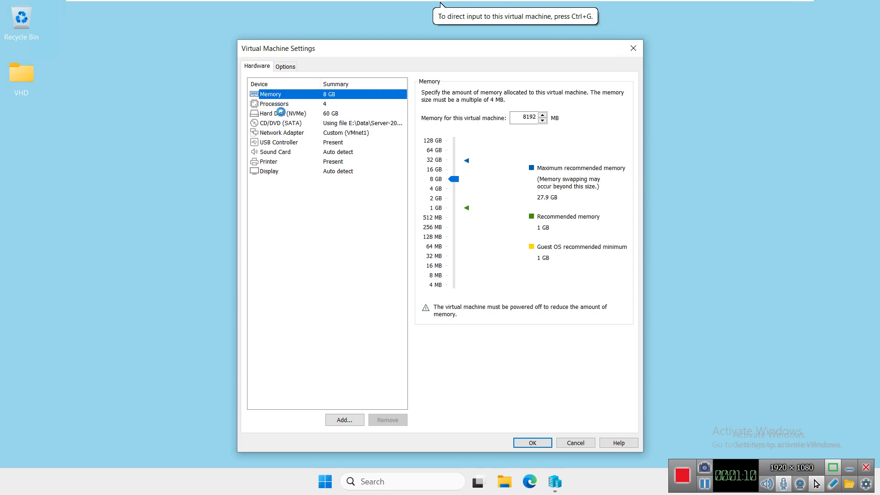
click(281, 114)
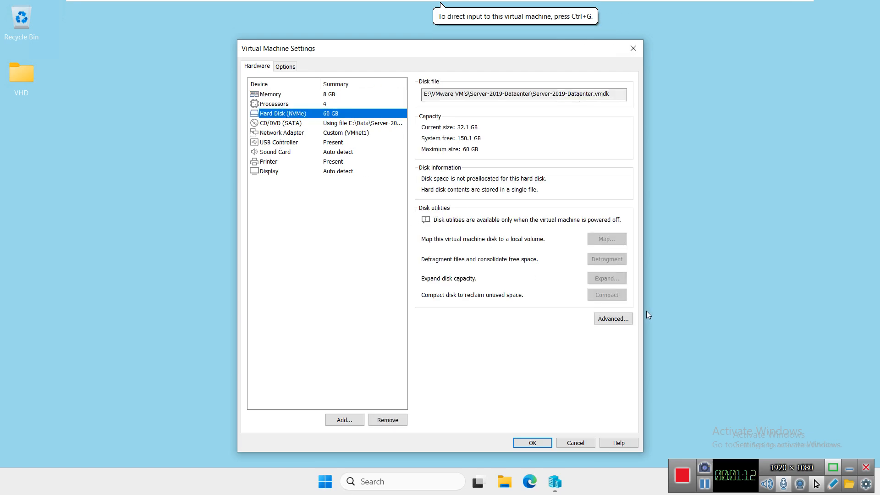
- Add a new 100 GB SCSI virtual hard disk to the virtual machine, stored as a single file
click(338, 419)
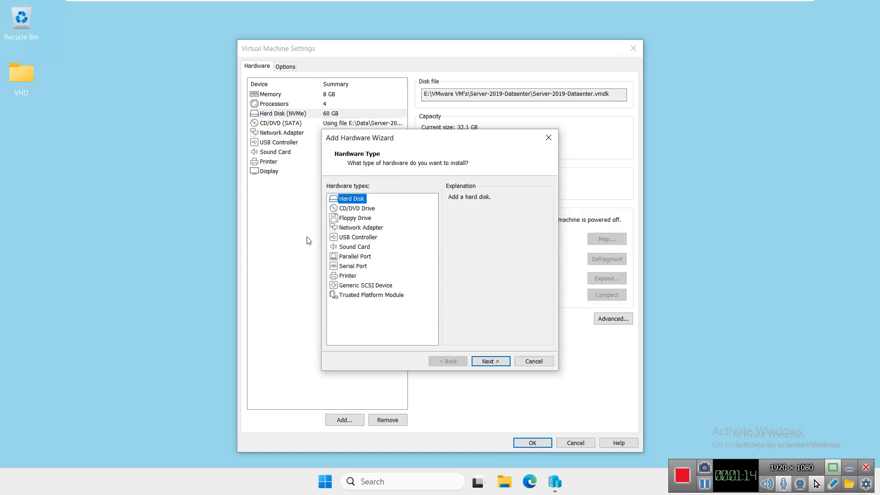
click(487, 361)
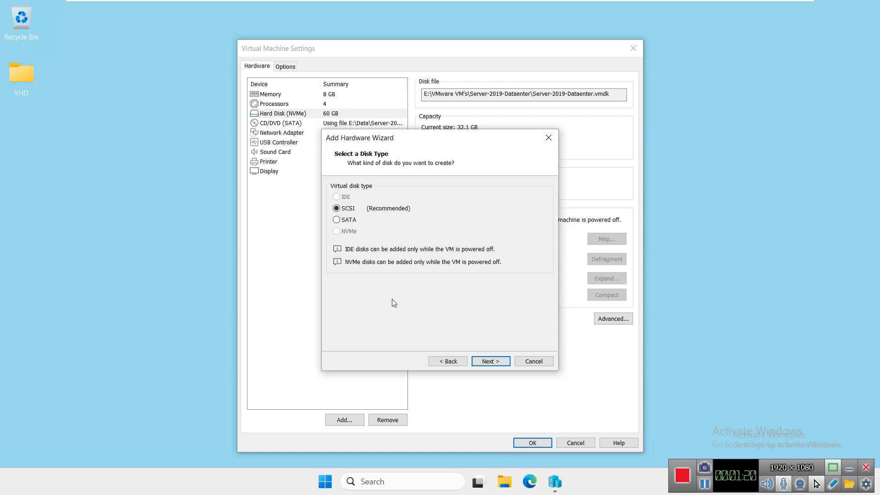
click(489, 361)
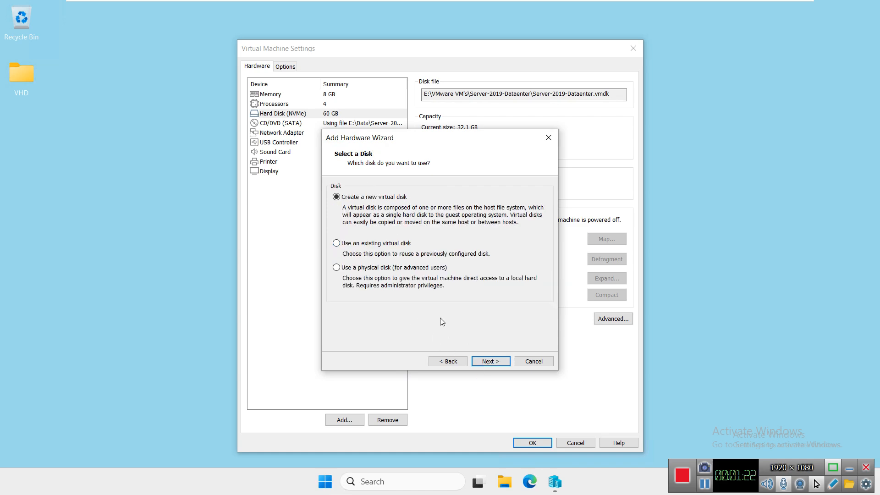
click(488, 362)
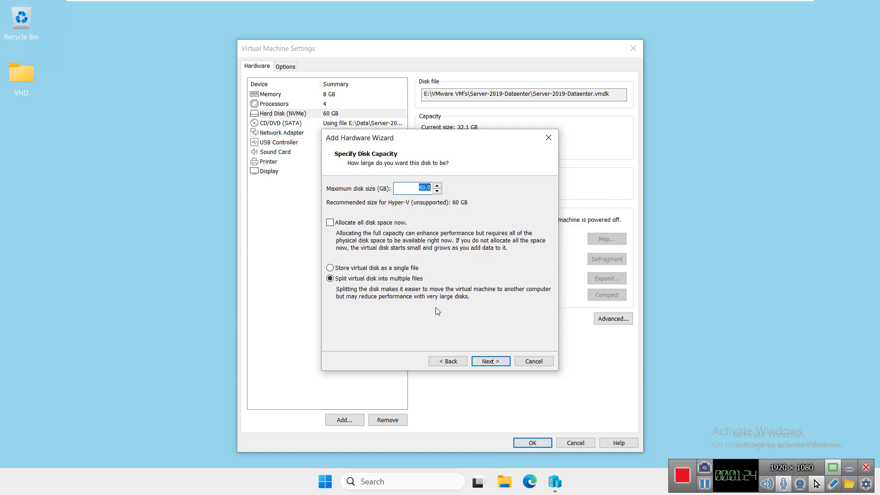
text(100)
click(378, 268)
click(489, 362)
click(490, 362)
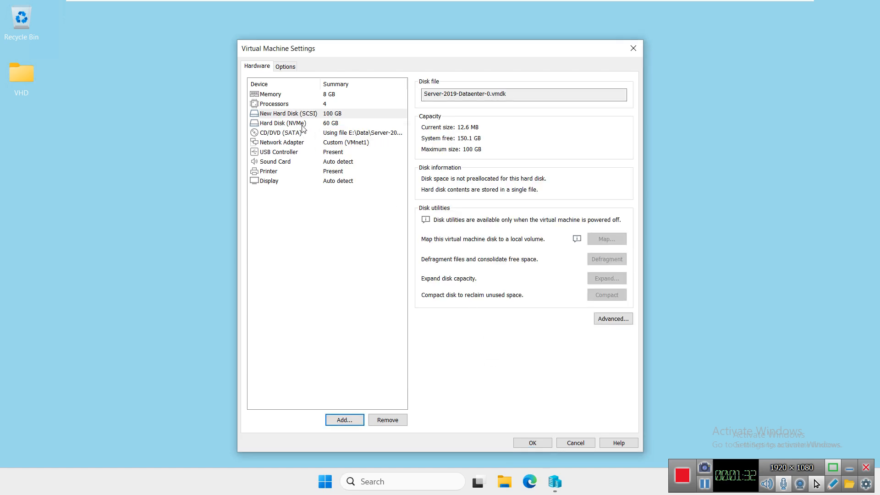
- Review the NVMe and new SCSI disks, apply the virtual machine settings, and return to the guest desktop
click(303, 125)
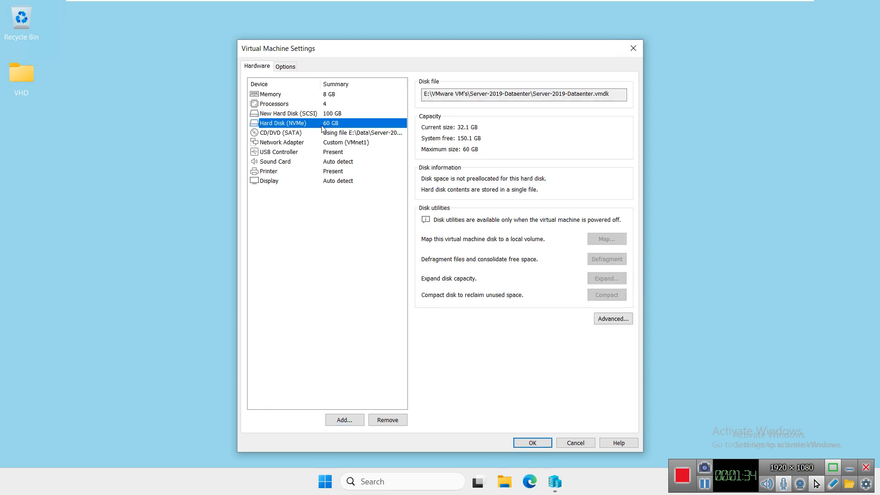
click(280, 113)
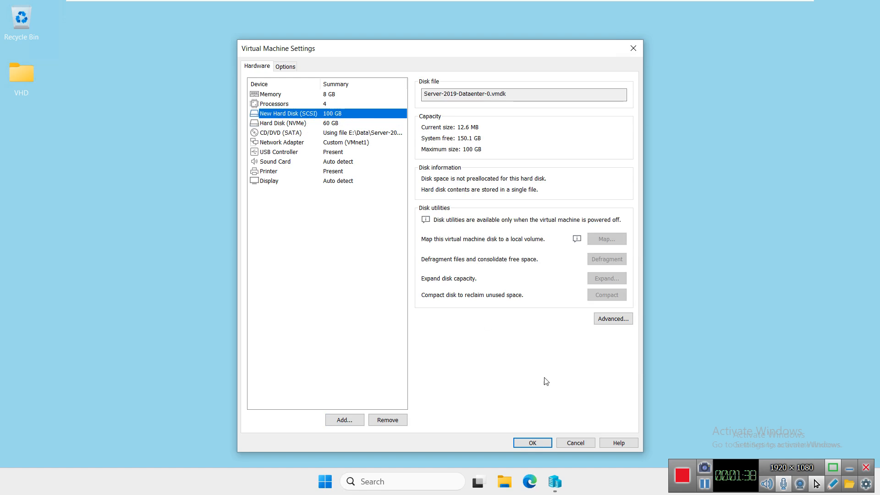
click(531, 442)
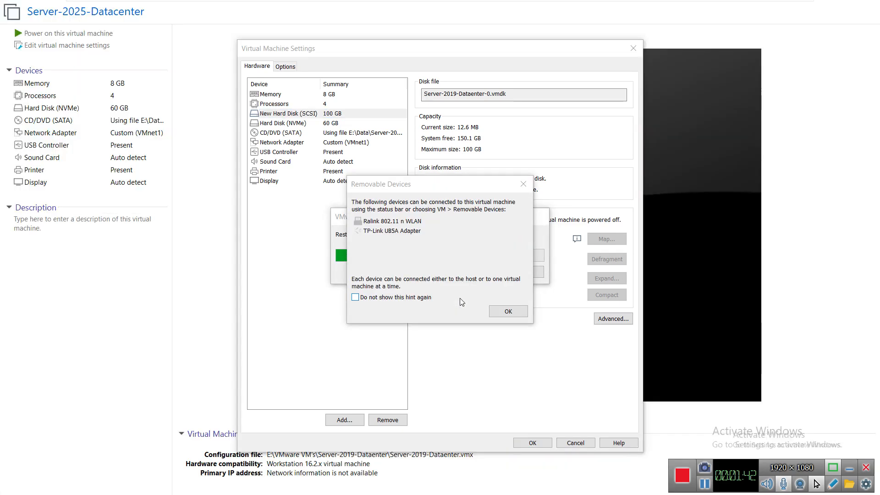
click(508, 311)
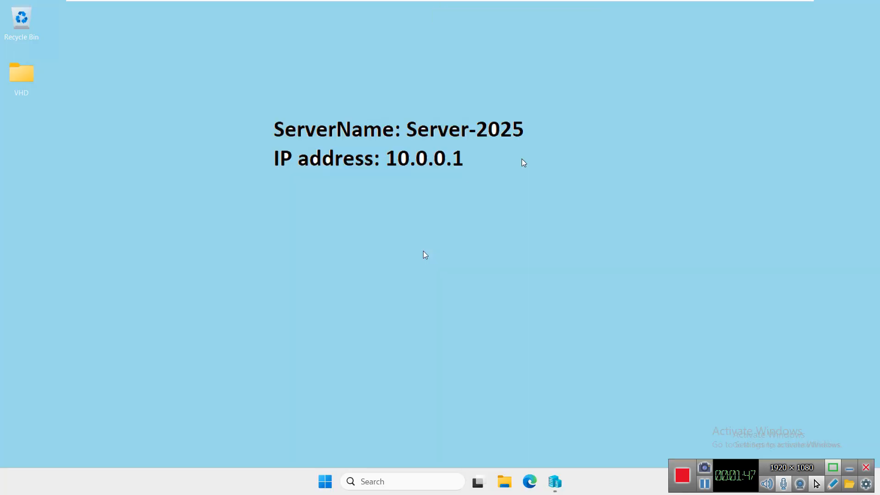
click(523, 163)
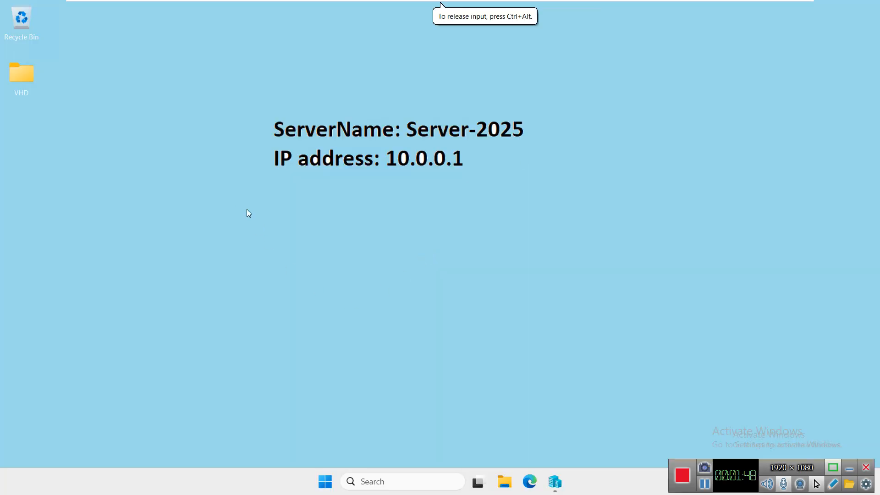
- Refresh the desktop and open Disk Management through the Run dialog in a maximized window
right_click(279, 230)
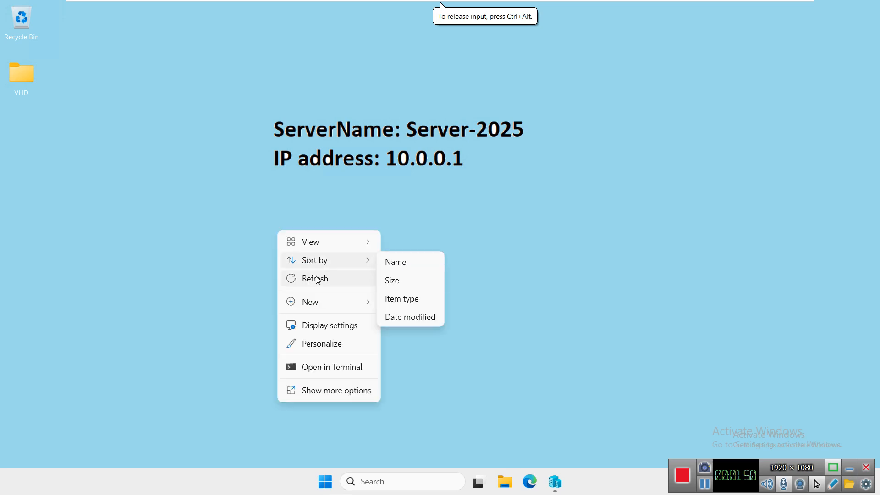
click(308, 279)
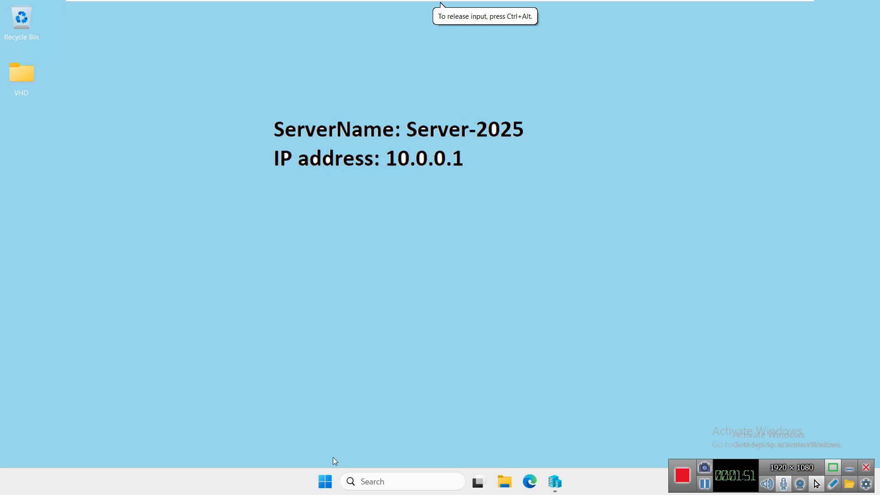
right_click(328, 482)
click(293, 415)
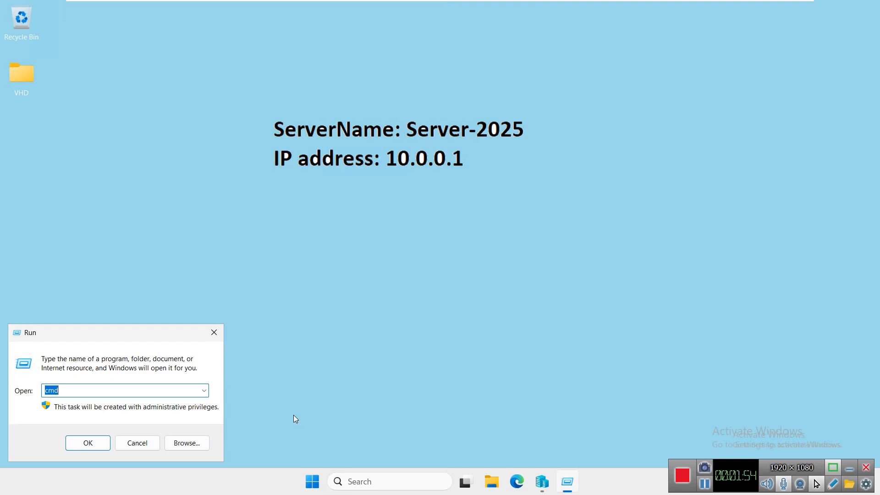
text(diskmgmt.ms)
click(71, 443)
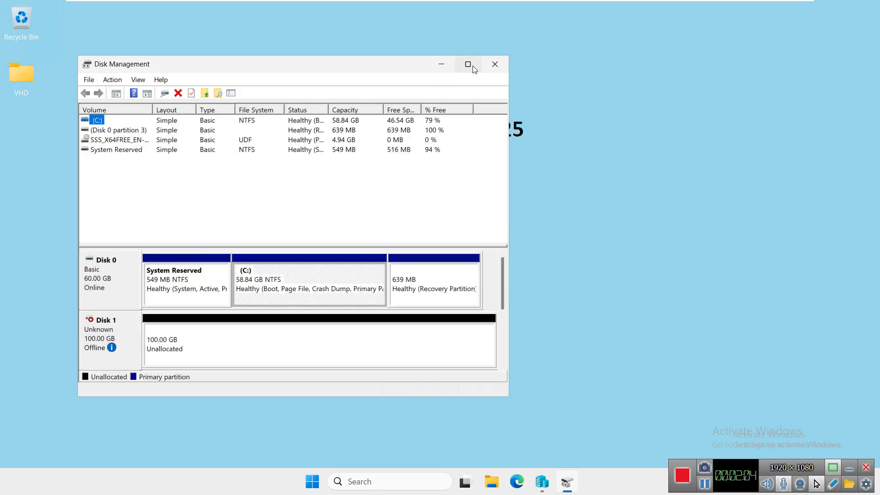
click(467, 64)
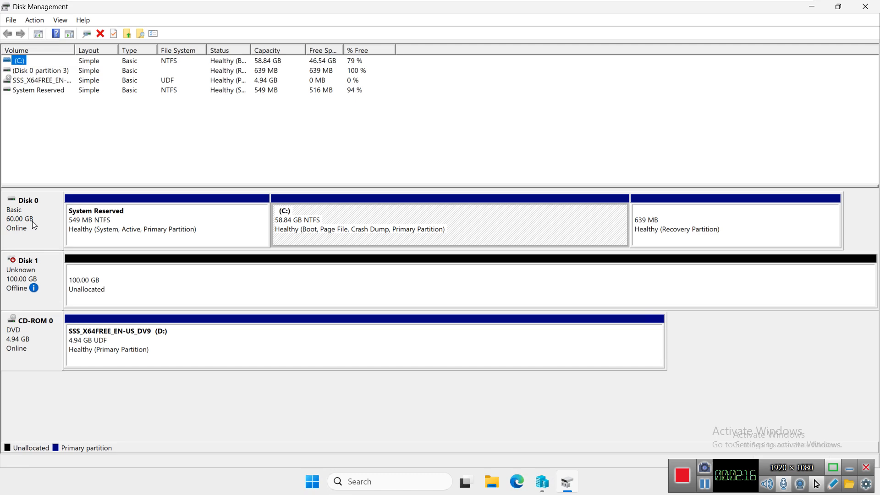
- Bring Disk 1 online and initialize it with the GPT (GUID Partition Table) partition style
mouse_move(43, 285)
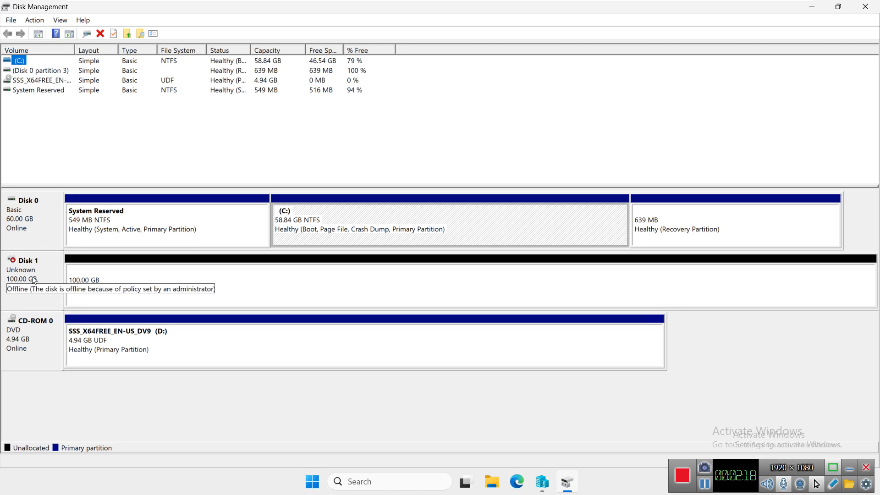
right_click(39, 275)
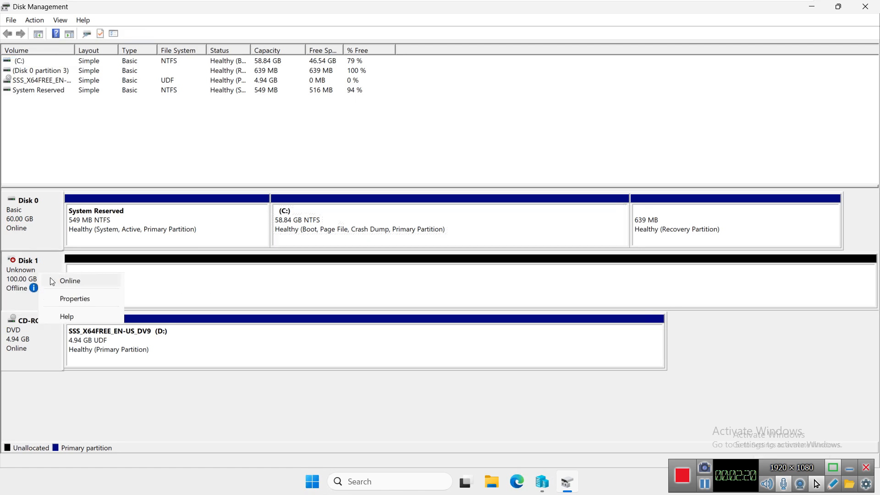
click(69, 281)
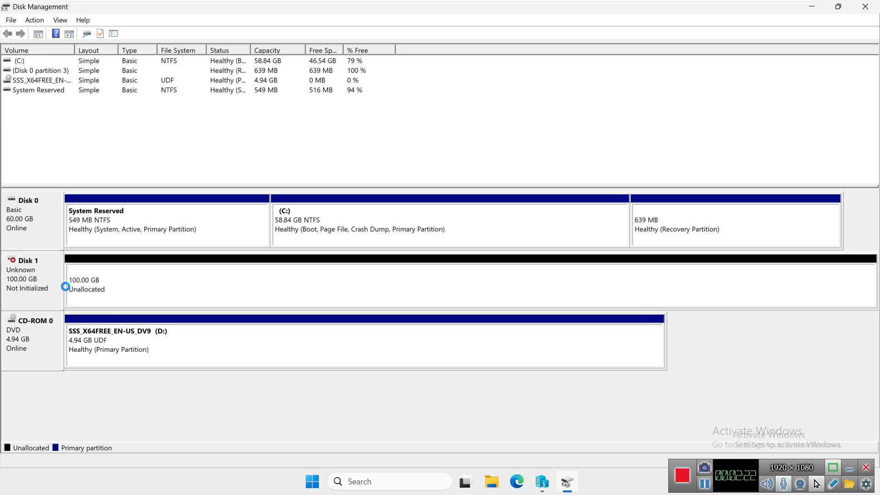
right_click(15, 279)
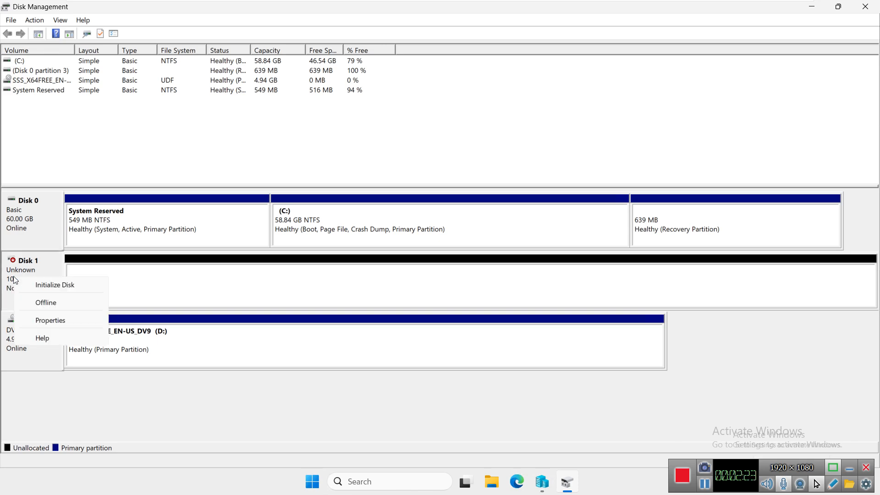
click(52, 285)
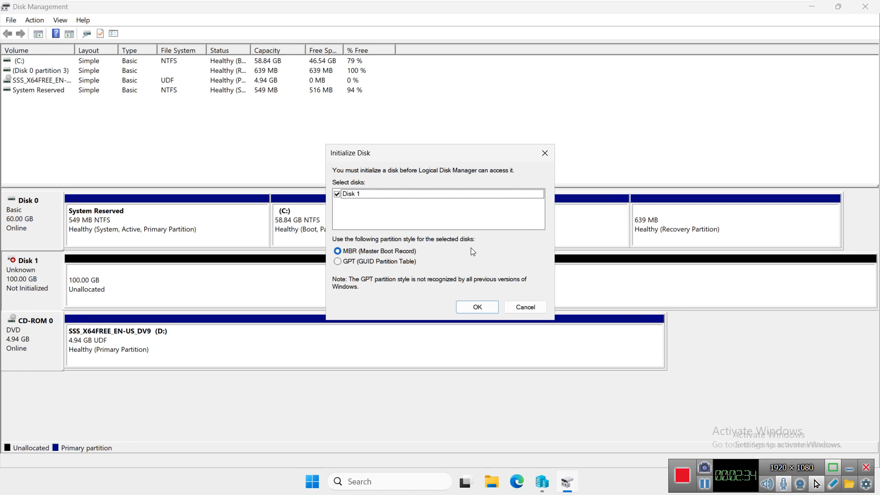
click(348, 262)
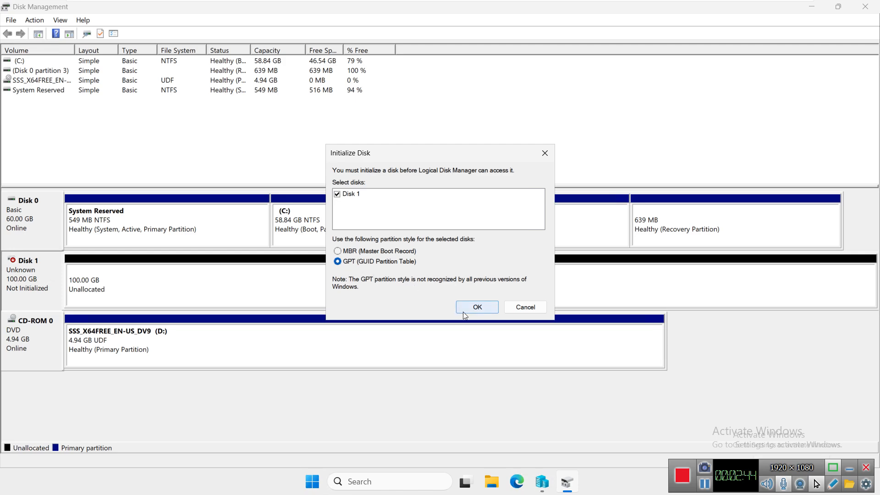
click(477, 307)
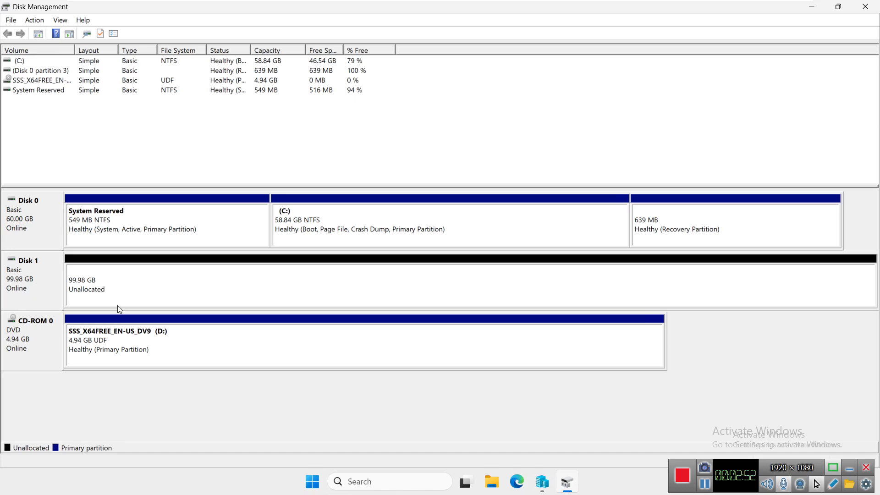
- Create a simple NTFS volume using all 102382 MB of Disk 1, with drive letter E and label New Volume, and close Disk Management
right_click(251, 287)
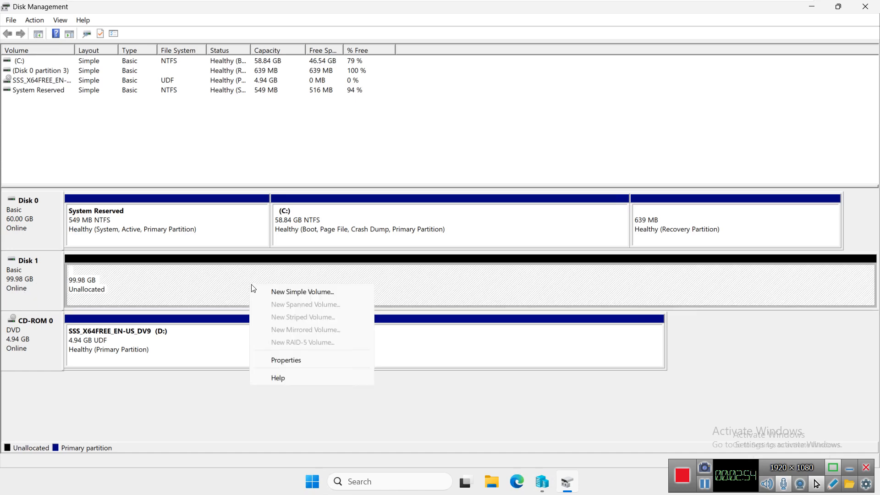
click(299, 293)
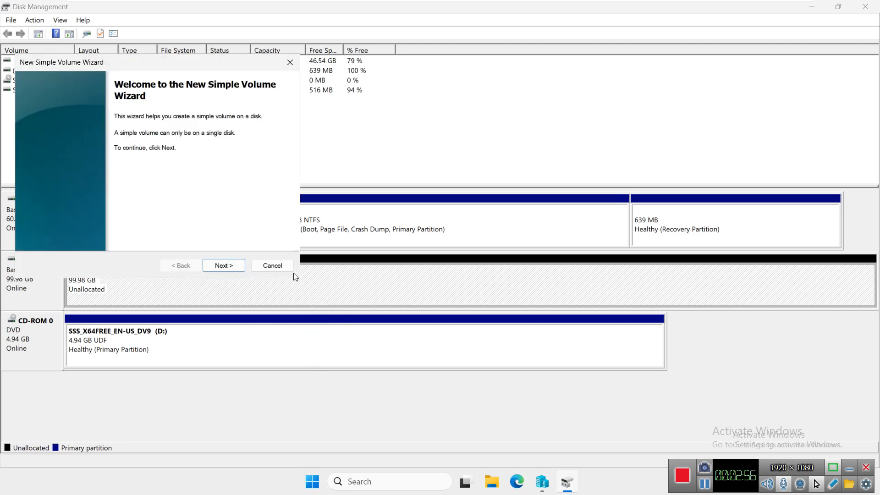
click(224, 267)
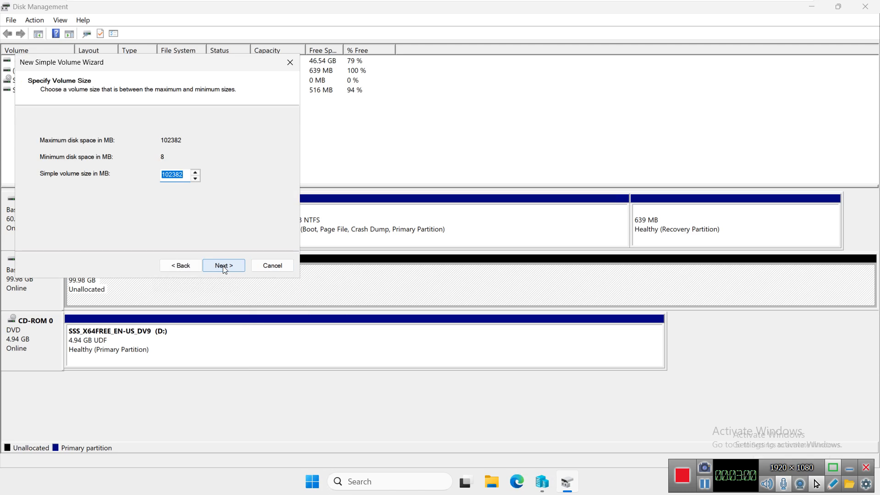
click(224, 266)
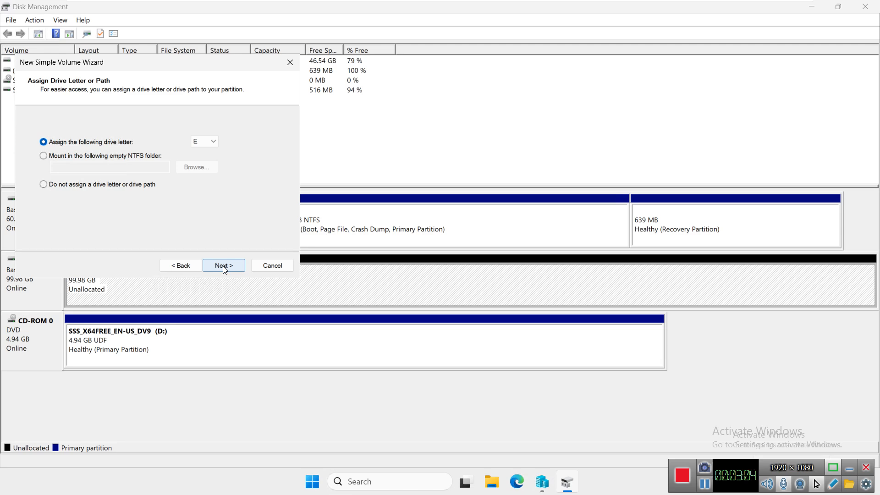
click(225, 266)
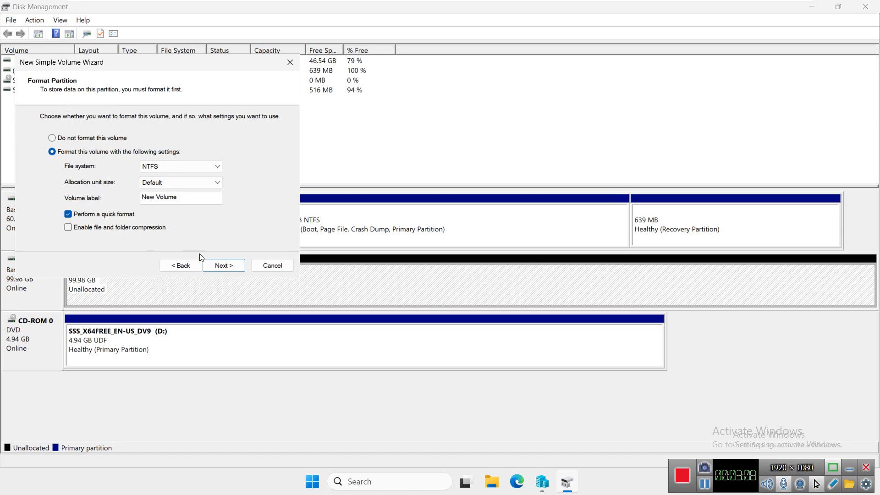
click(222, 265)
click(222, 266)
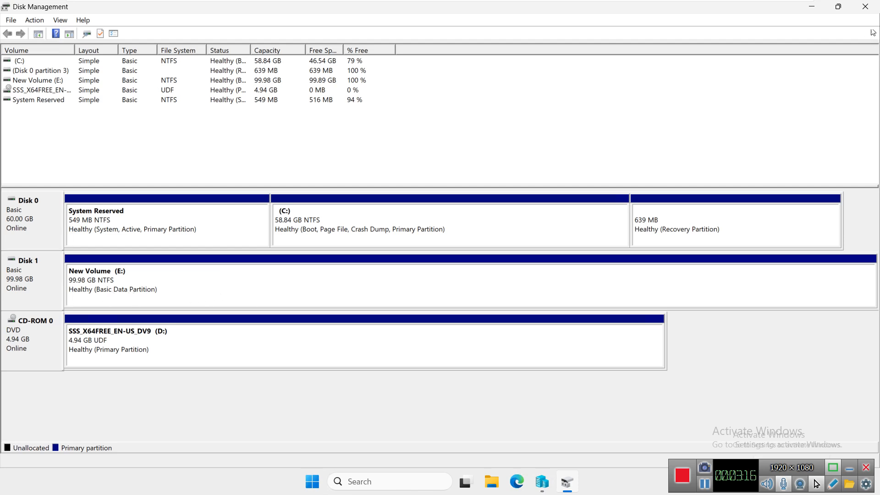
click(866, 7)
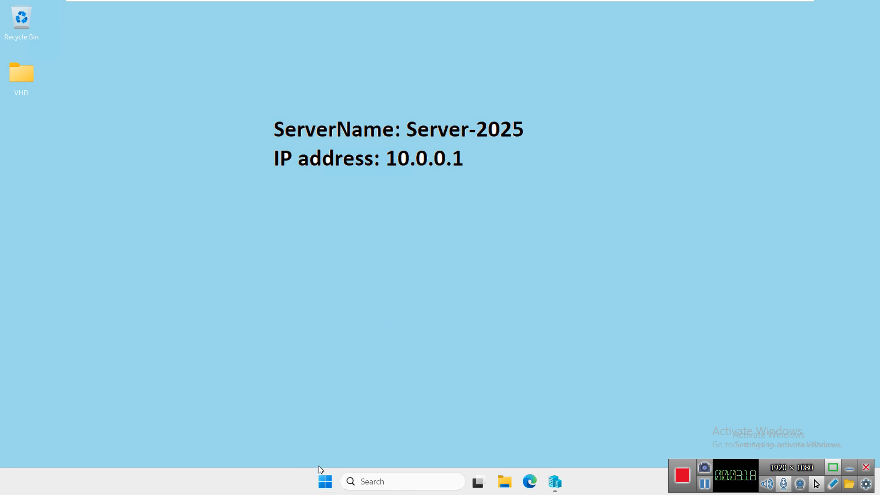
- Check the New Volume (E:) drive under This PC in File Explorer, then close the window
click(512, 476)
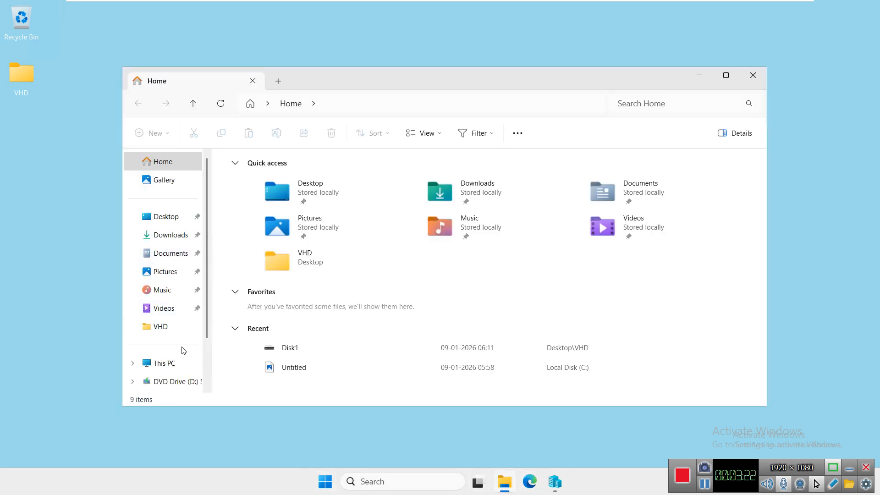
click(174, 365)
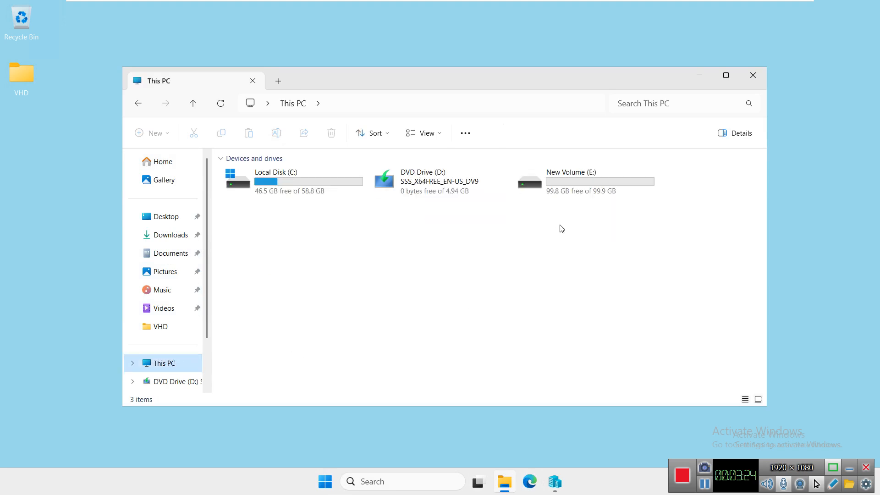
click(579, 180)
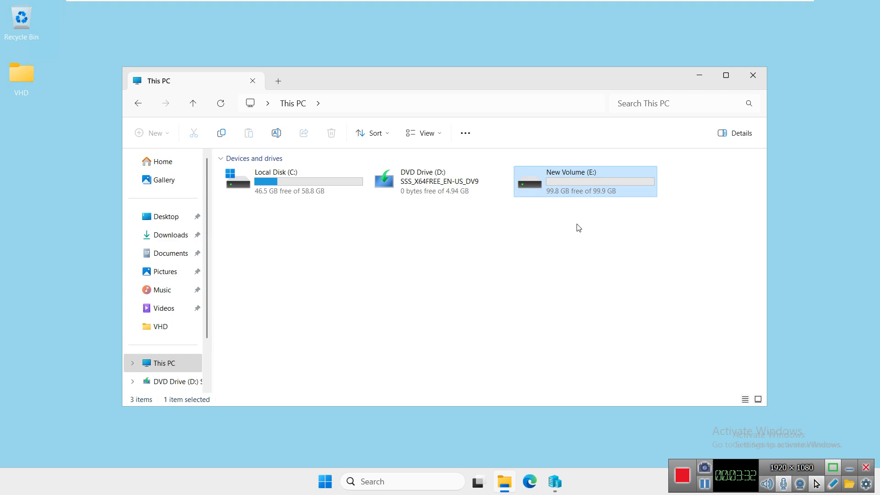
click(752, 75)
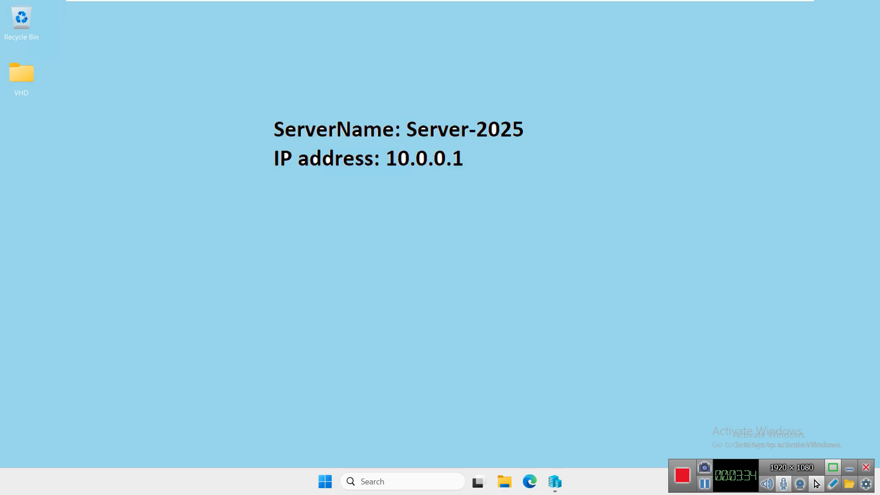
- Switch to Hyper-V Manager and start creating a new virtual machine named Win-10-PC
click(554, 482)
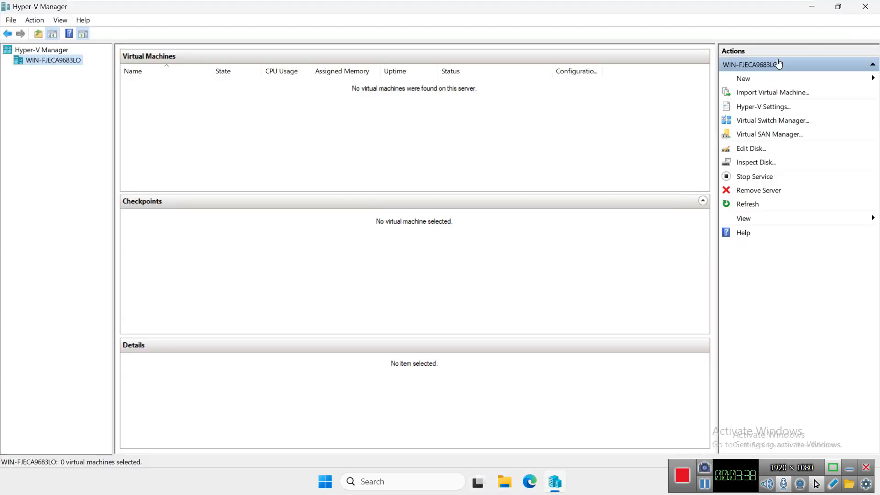
click(742, 79)
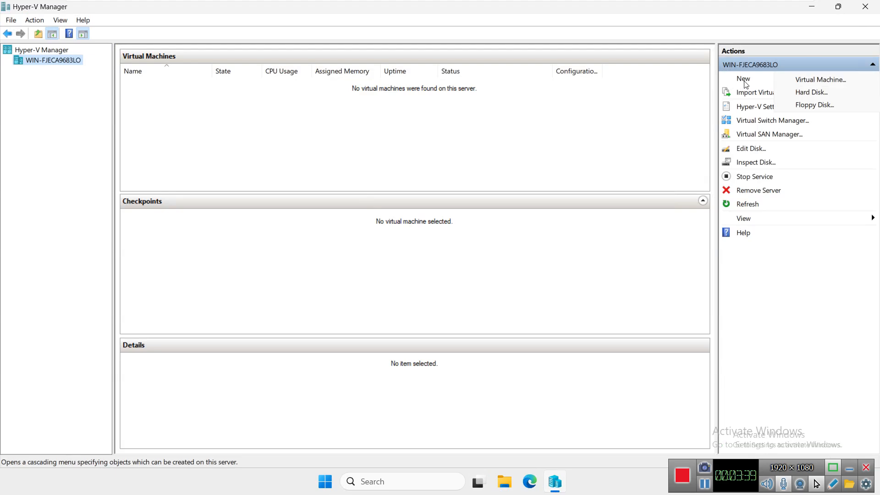
click(815, 81)
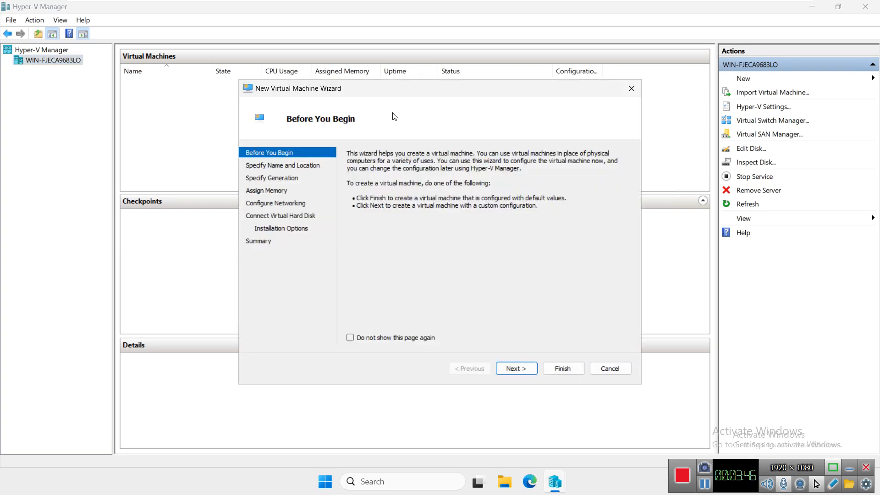
drag(363, 92, 330, 106)
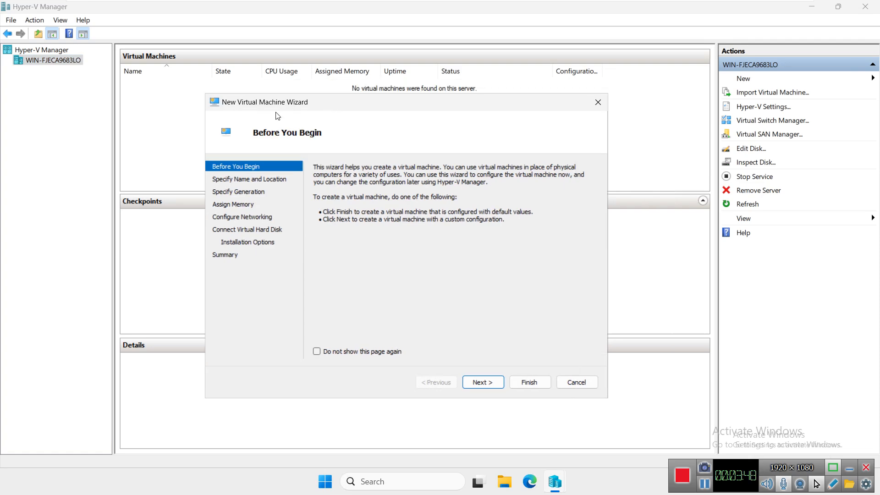
click(481, 382)
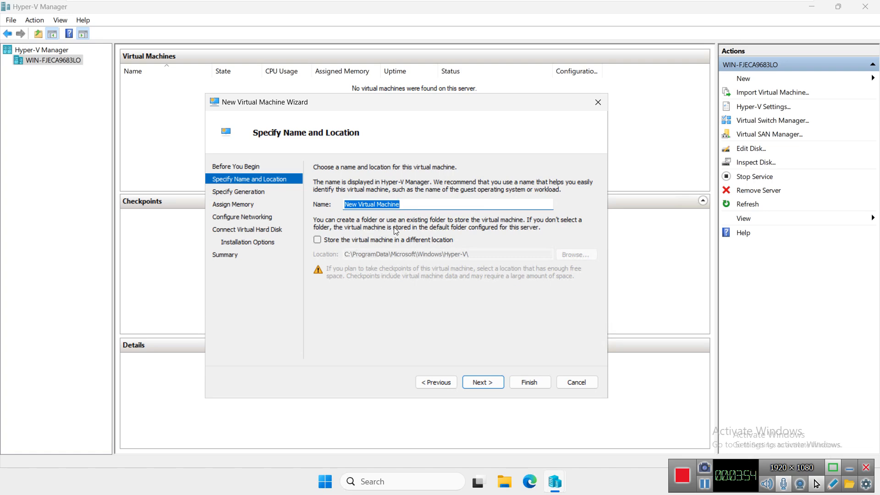
text(Win-10)
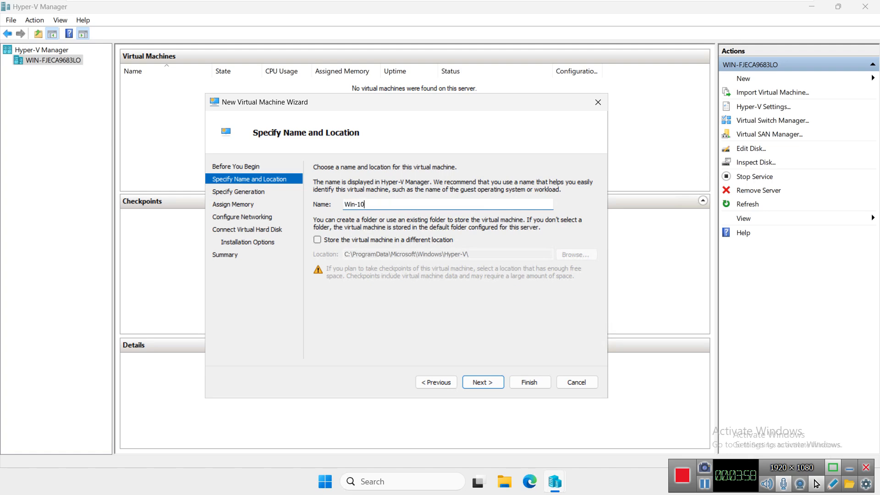
text(-PC)
- Enable storing the virtual machine in a different location and create a folder named Win-10-PC on New Volume (E:)
click(345, 241)
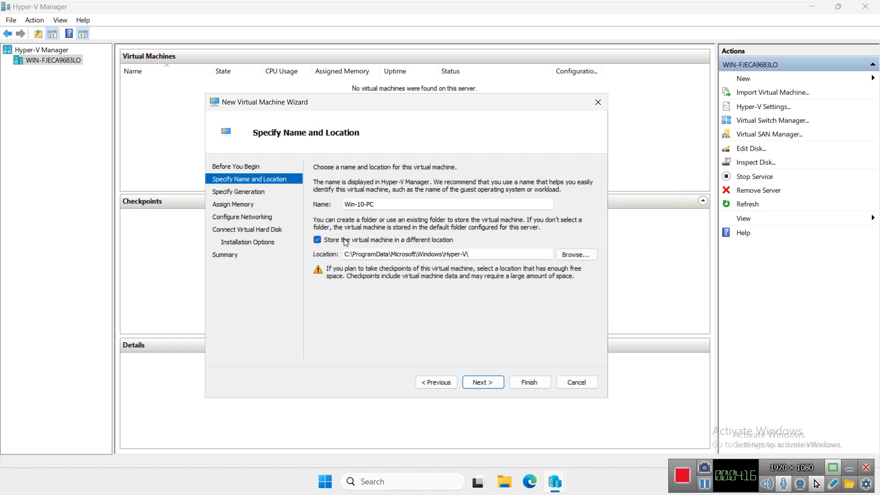
click(577, 256)
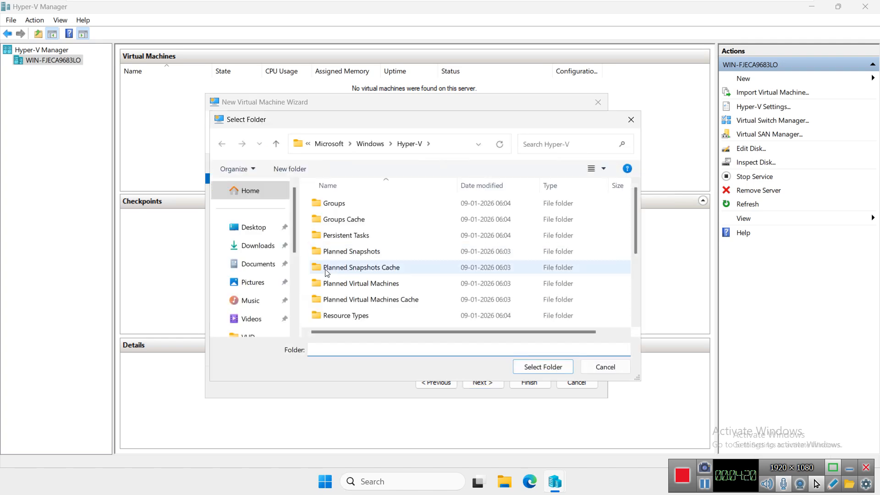
scroll(275, 275, down, 3)
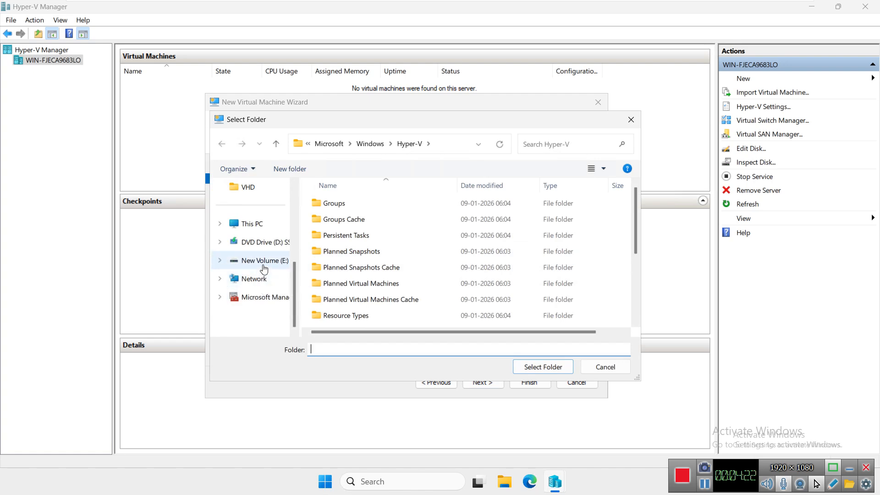
click(264, 268)
right_click(376, 228)
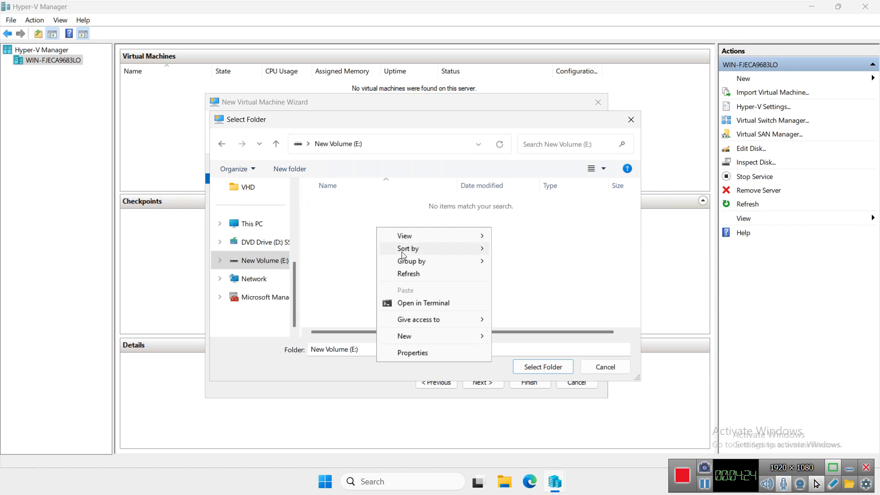
mouse_move(410, 338)
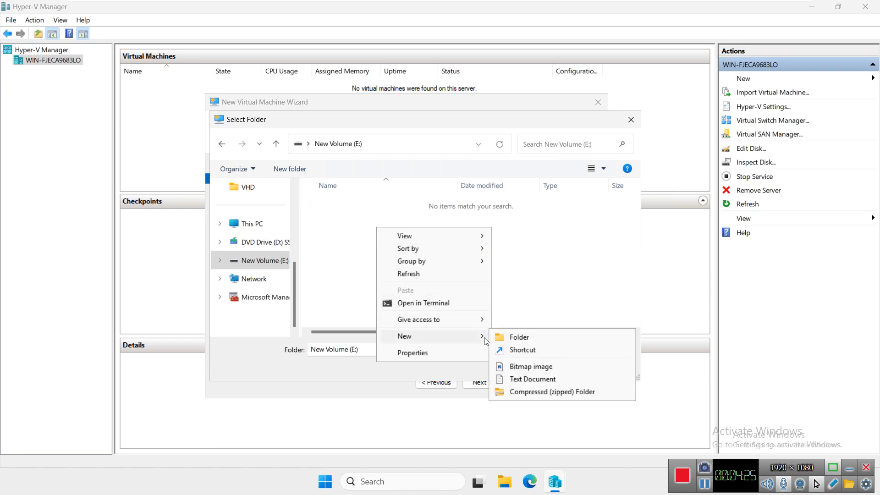
click(510, 339)
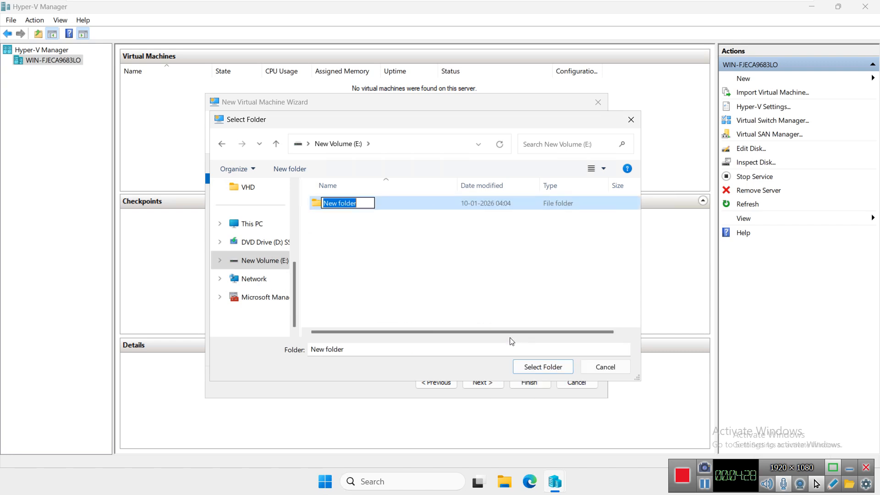
text(Win-10-PC)
key(Return)
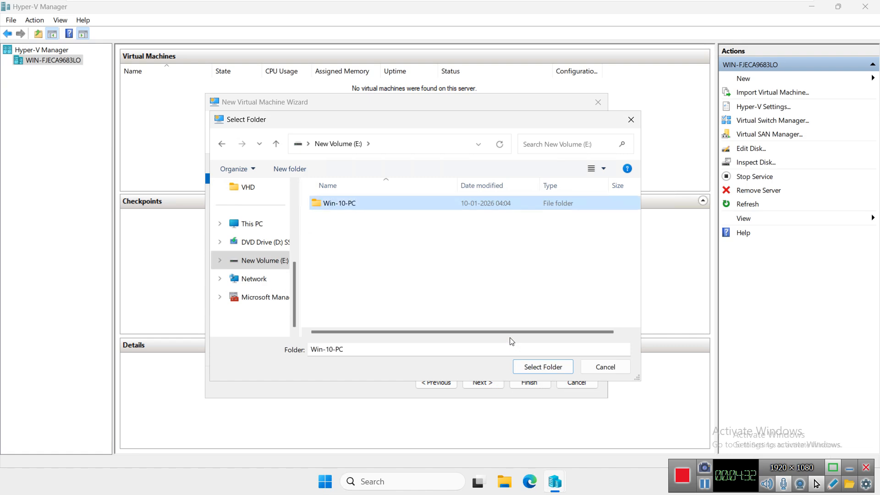
- Use the E:\Win-10-PC folder as the storage location and choose Generation 2 for the virtual machine
click(531, 367)
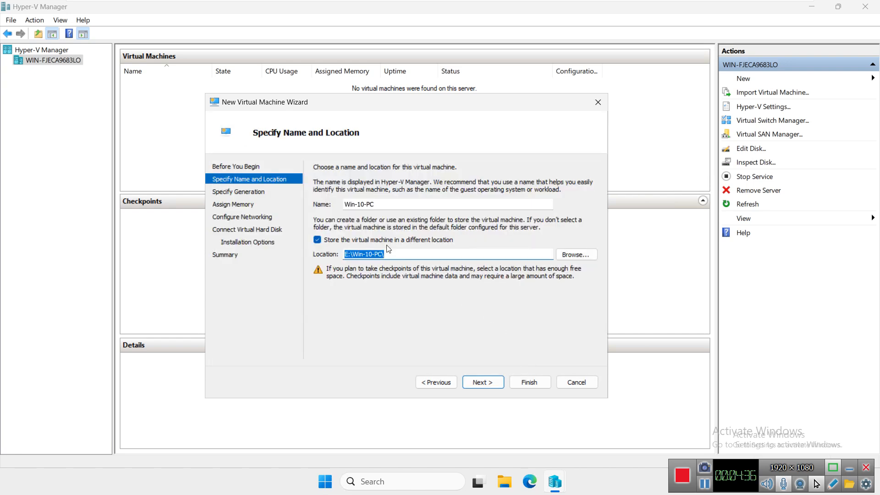
click(480, 381)
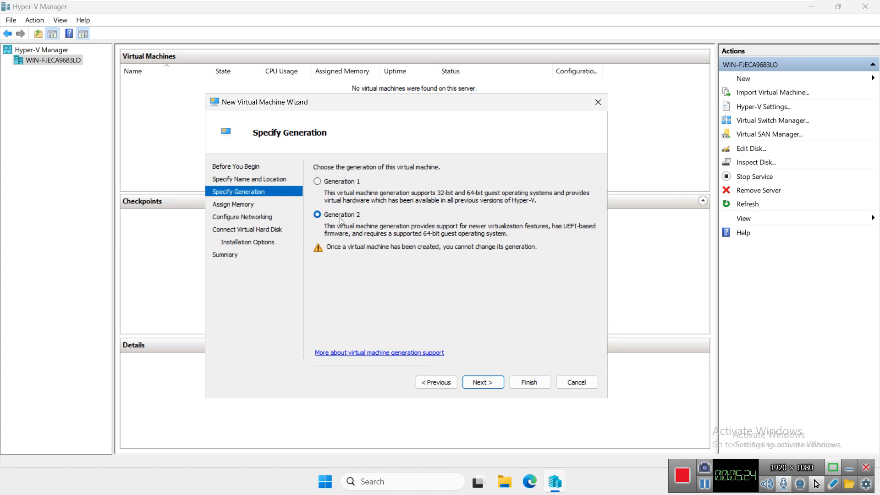
click(478, 382)
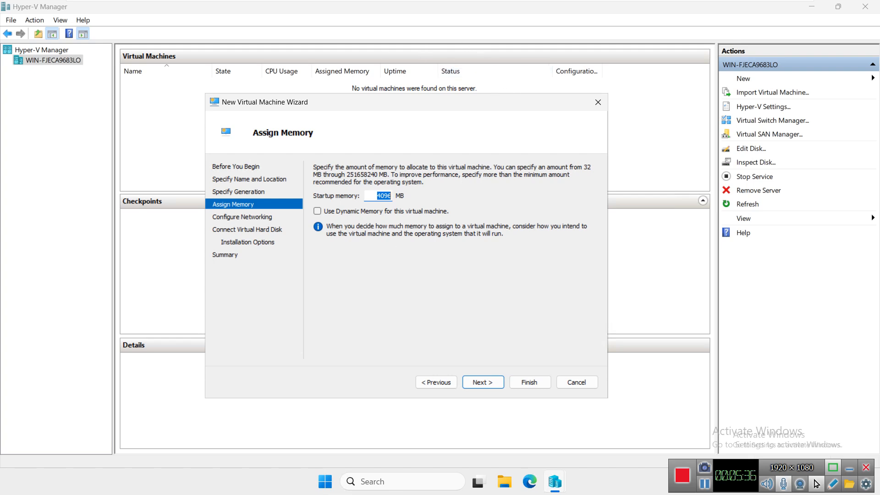
- Examine the server's memory usage and capacity in the Task Manager performance view, then close Task Manager
right_click(589, 480)
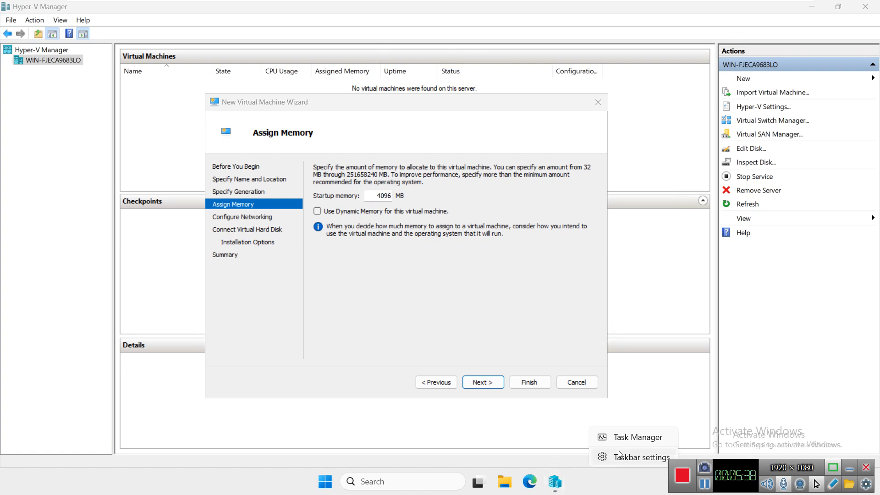
click(626, 437)
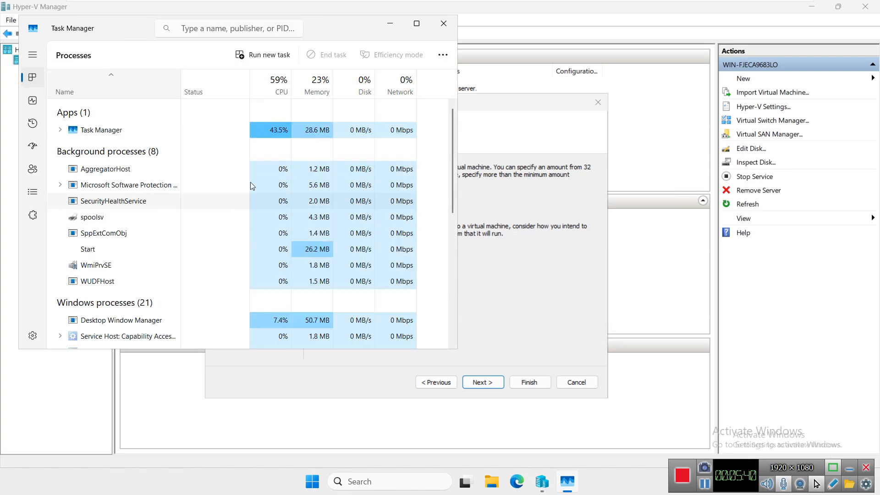
click(316, 88)
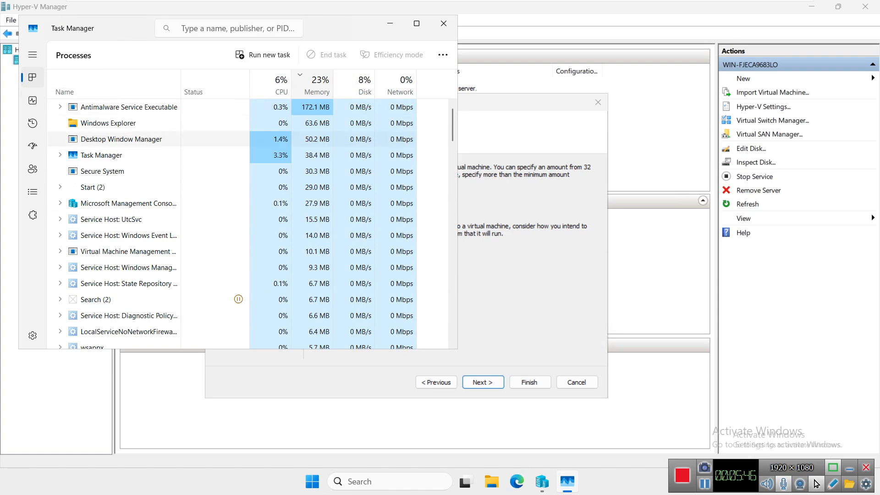
click(33, 101)
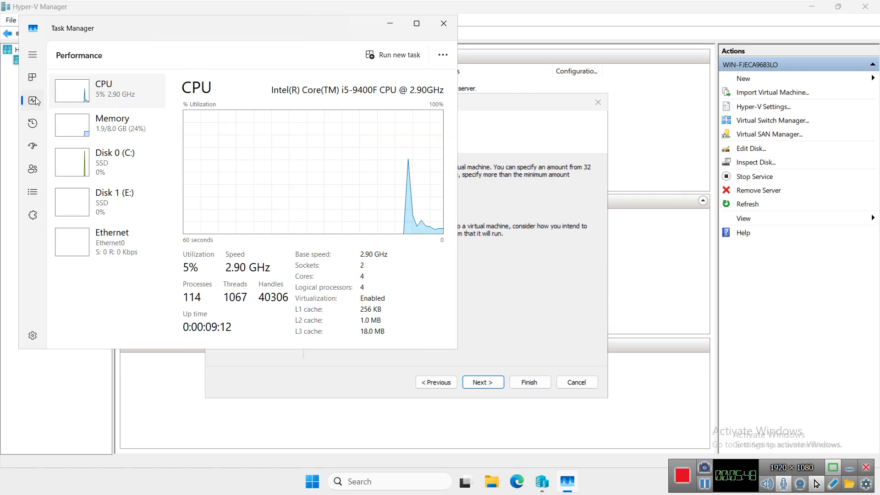
click(133, 134)
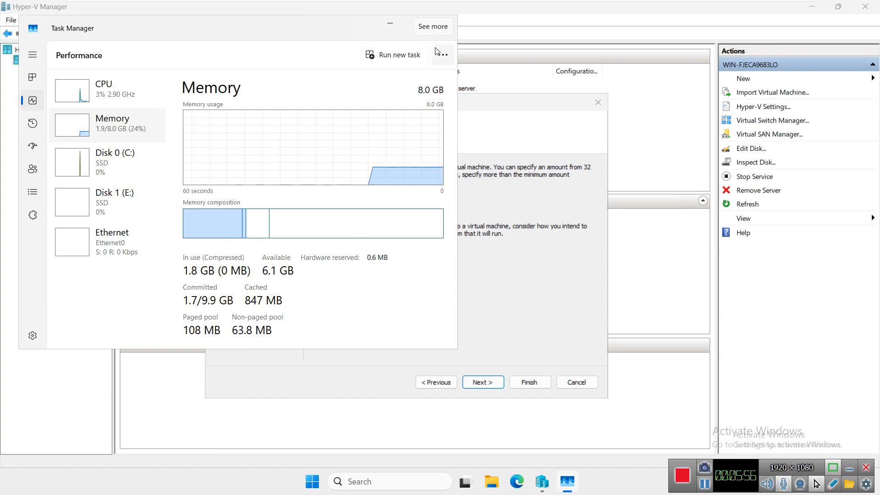
click(444, 23)
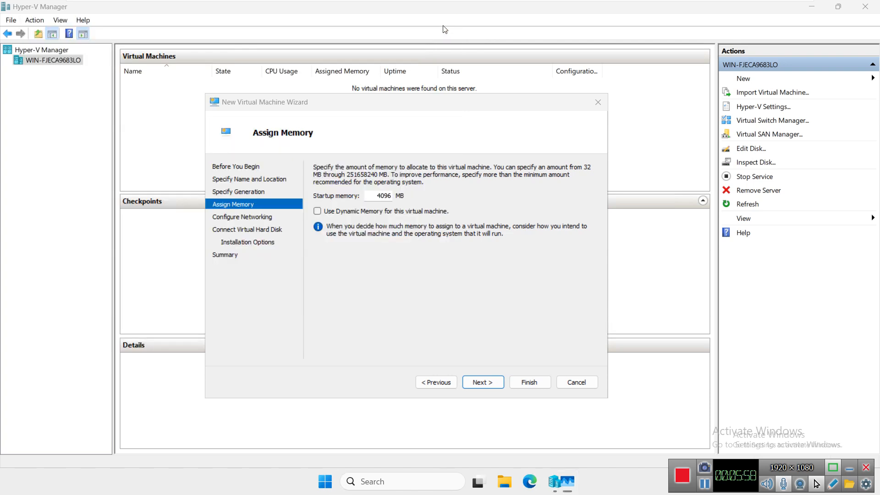
- Set the virtual machine's startup memory to 2048 MB and continue to the network configuration
double_click(383, 195)
text(2048)
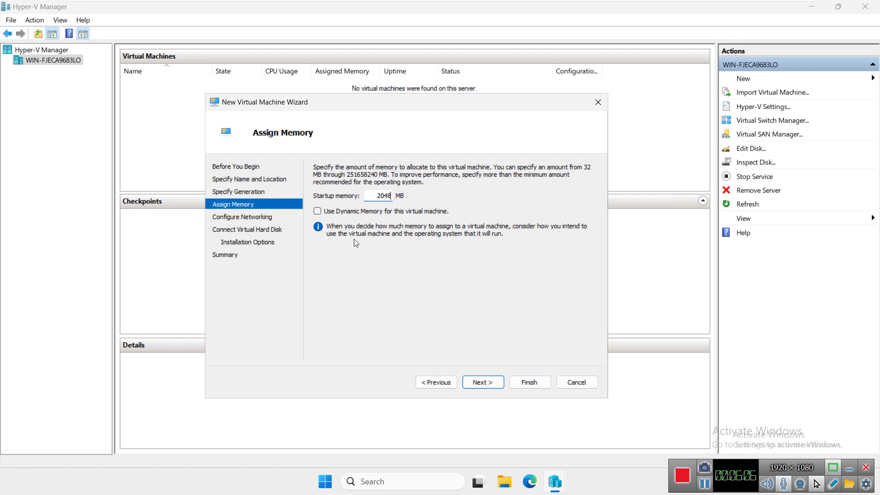
click(485, 381)
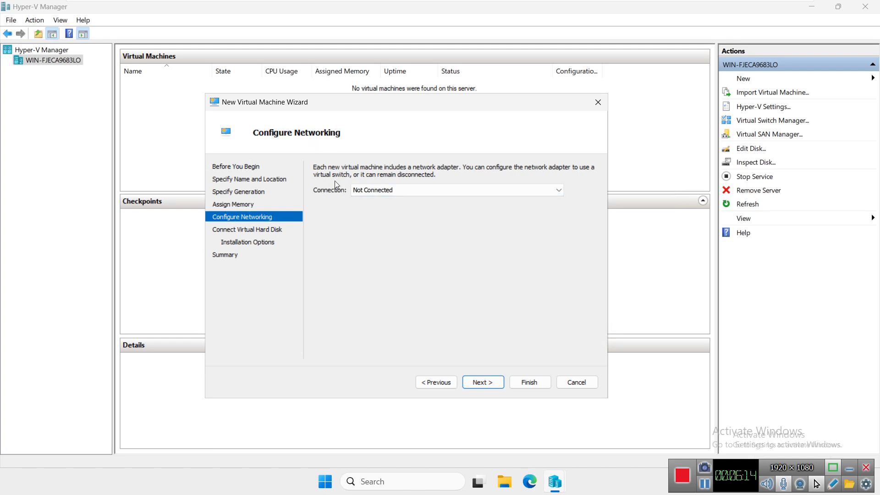
- Leave the network disconnected, set the virtual hard disk size to 40 GB, and finish creating Win-10-PC with the operating system installed later
click(483, 381)
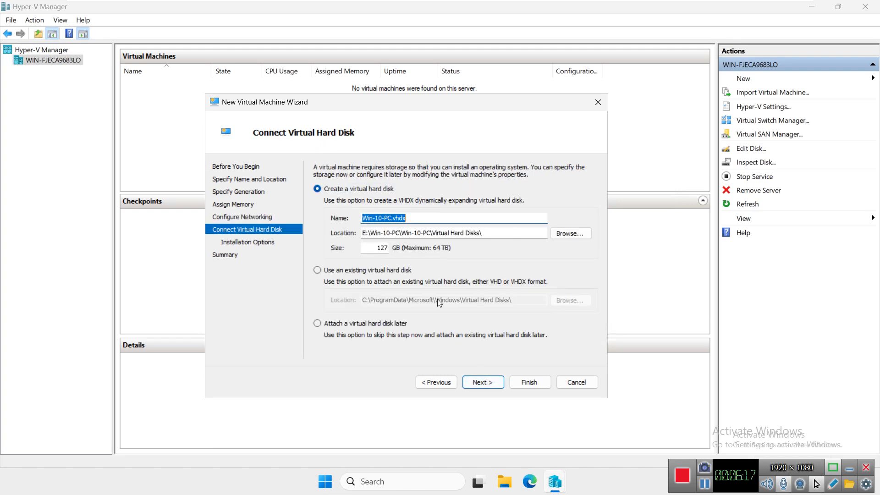
double_click(380, 248)
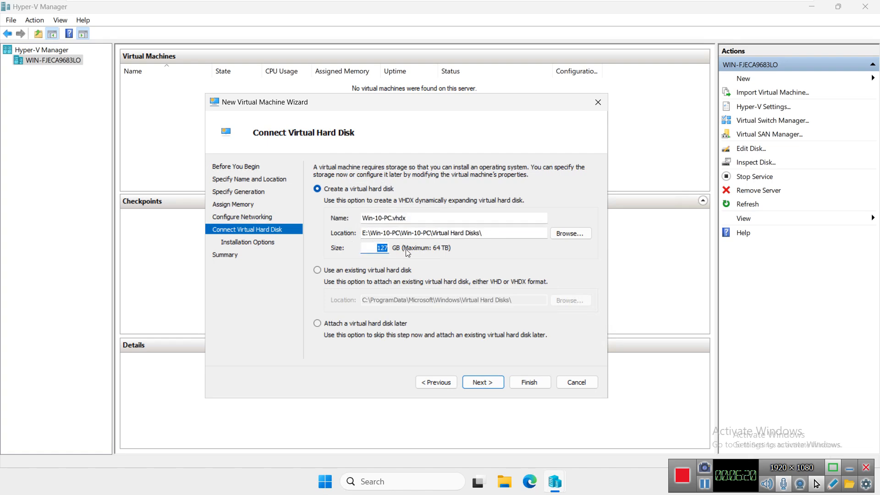
text(40)
click(482, 387)
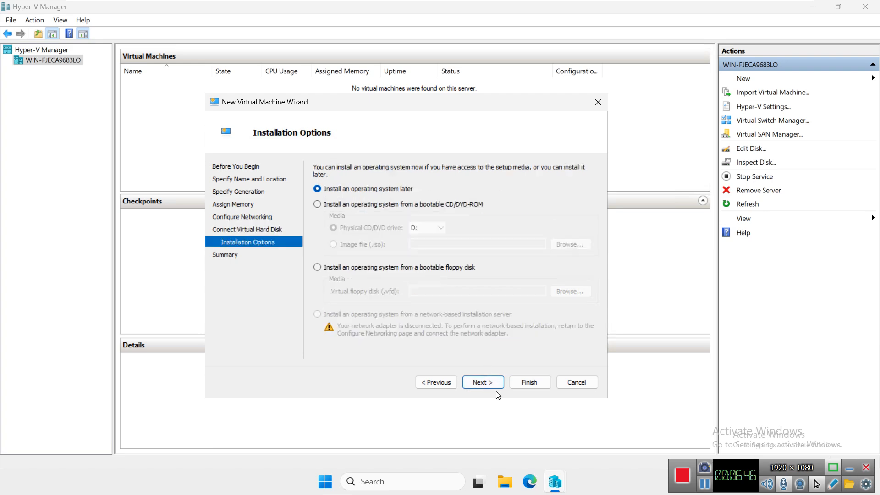
click(481, 384)
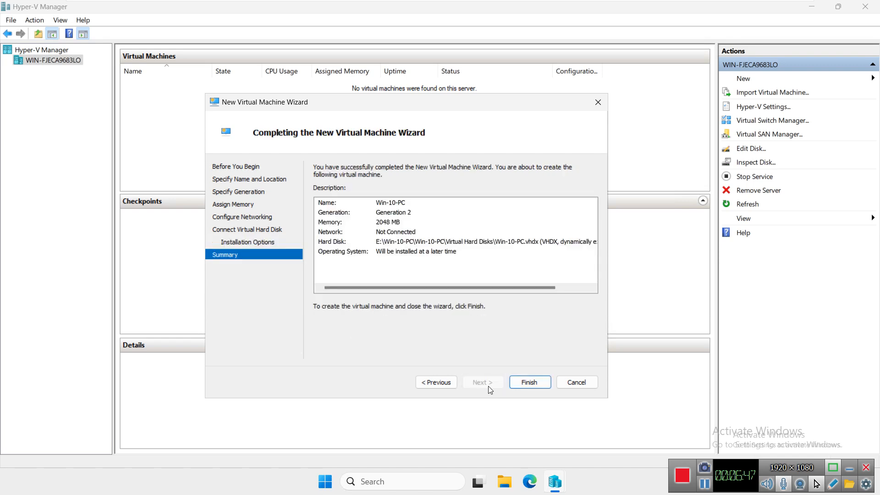
click(529, 383)
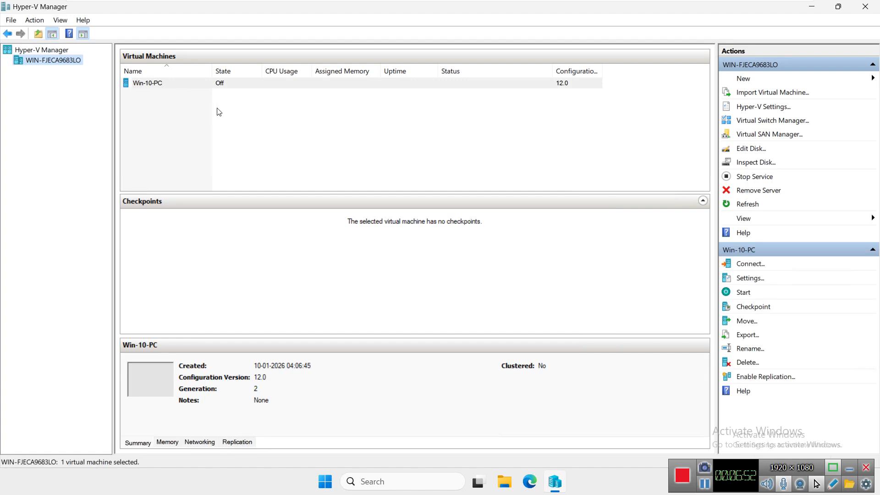
- Start another new virtual machine, name it Win-10-PC2, and copy that name for reuse
click(744, 79)
click(793, 80)
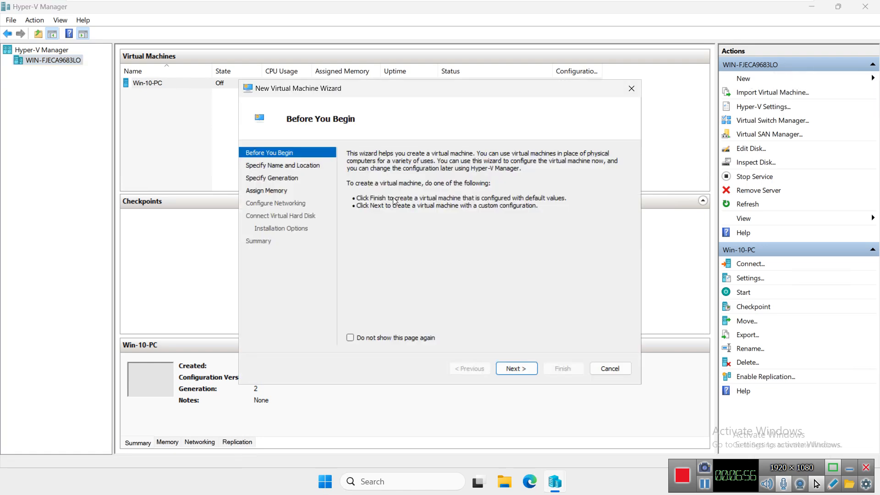
click(510, 368)
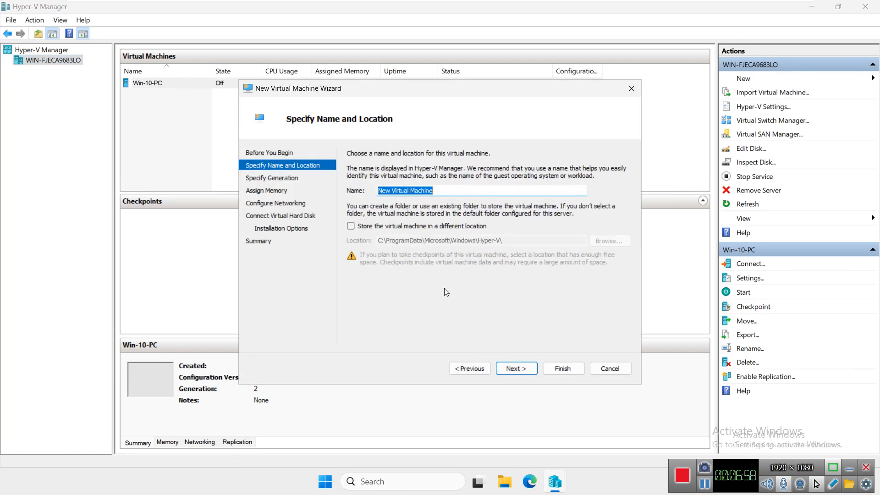
text(Wi)
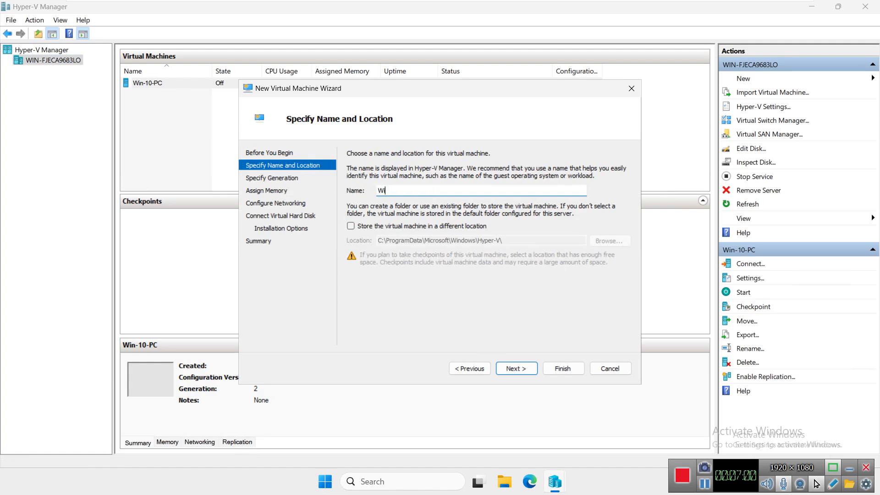
text(n-10)
text(-PC@)
key(BackSpace)
text(2)
drag(415, 190, 372, 190)
right_click(389, 190)
click(419, 230)
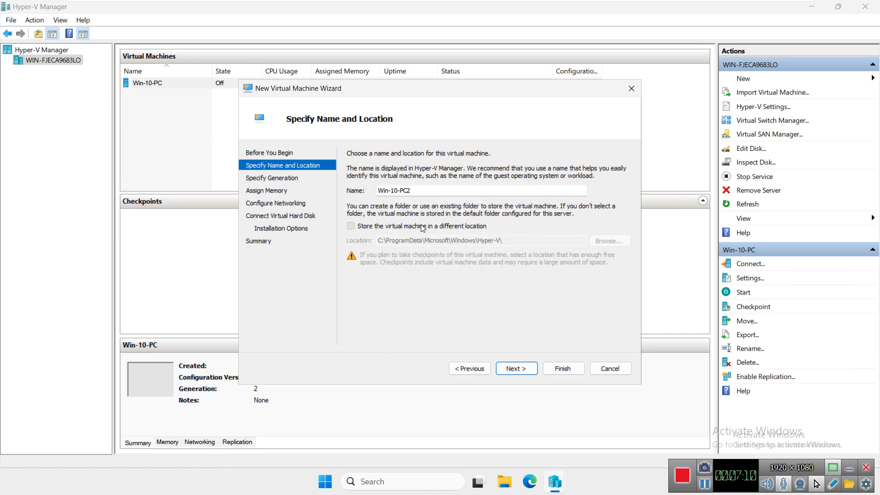
- Store the virtual machine in a different location, using a new folder named Win-10-PC2 on New Volume (E:)
click(422, 227)
click(609, 240)
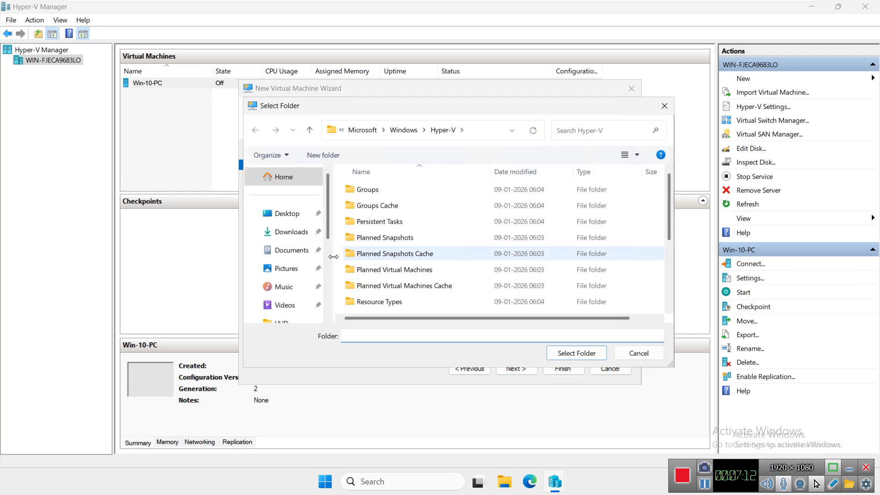
scroll(285, 270, down, 3)
click(295, 247)
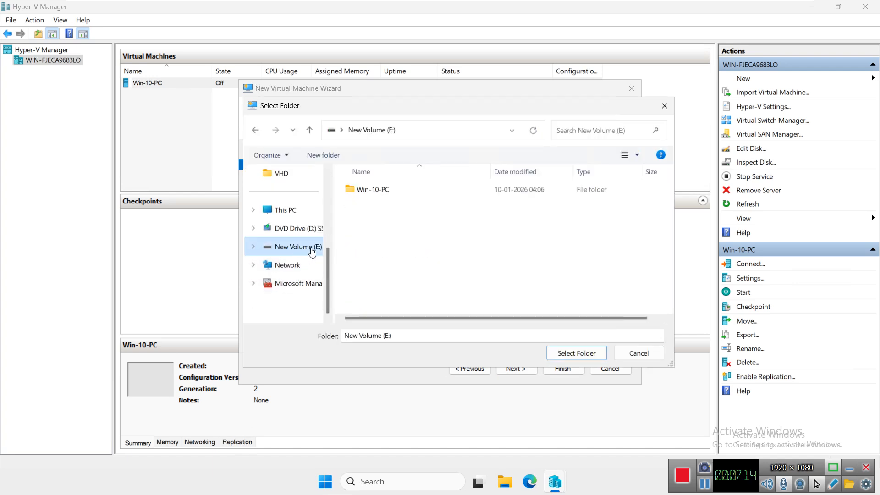
right_click(382, 225)
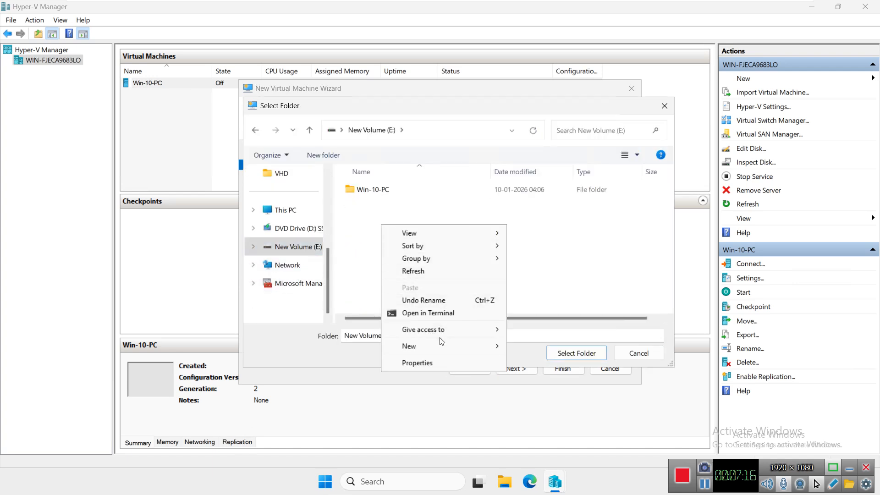
mouse_move(448, 346)
click(514, 348)
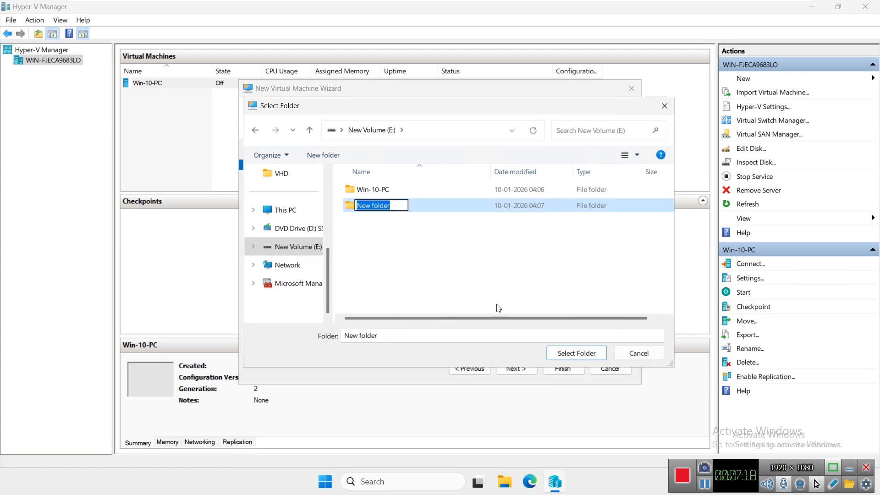
text(Win-10-PC2)
key(Return)
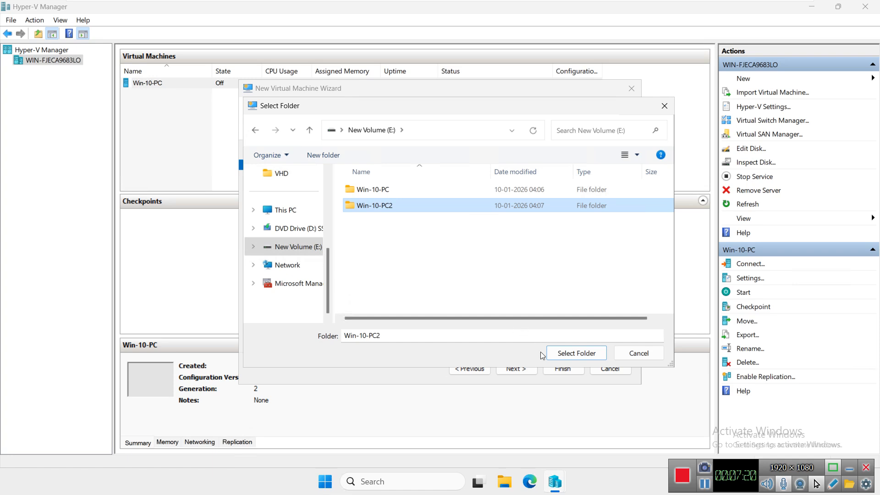
click(557, 353)
click(511, 372)
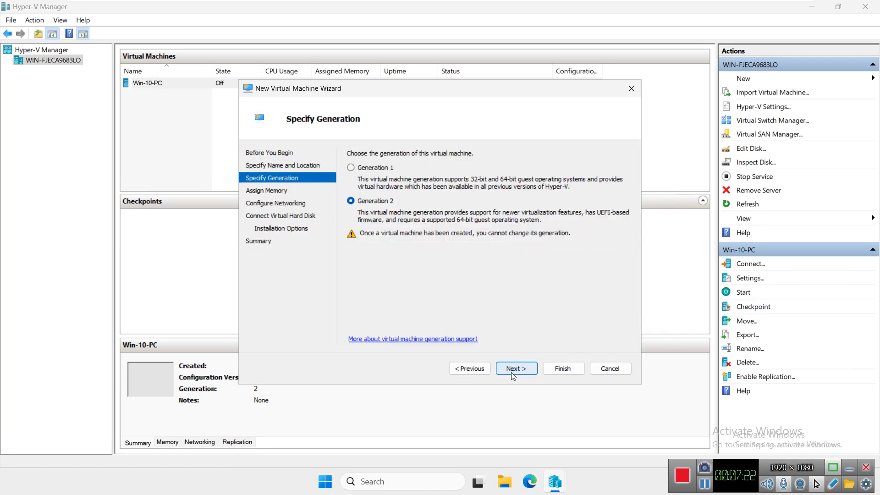
- Keep Generation 2, set the startup memory to 2048 MB, and leave the network connection as Not Connected
click(510, 372)
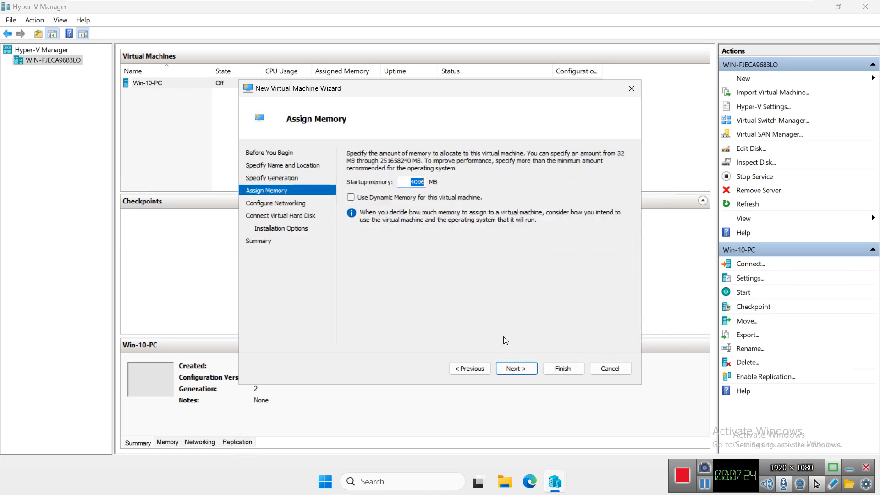
text(2048)
click(507, 369)
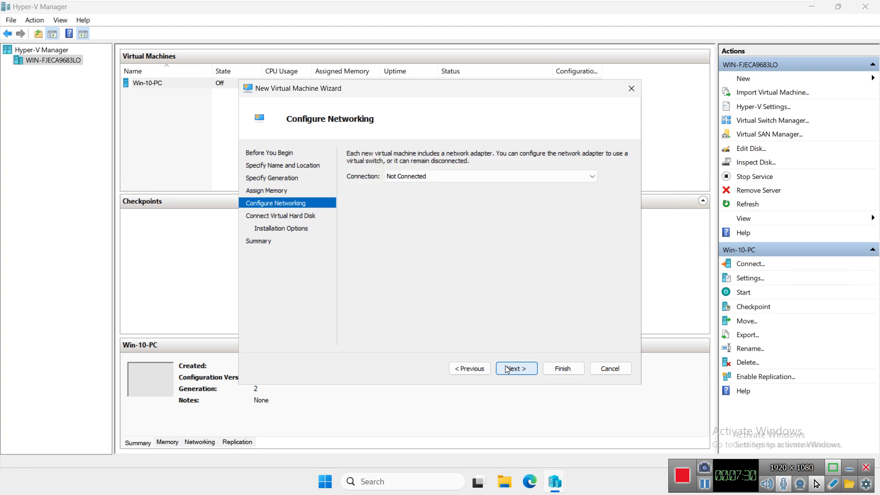
click(507, 369)
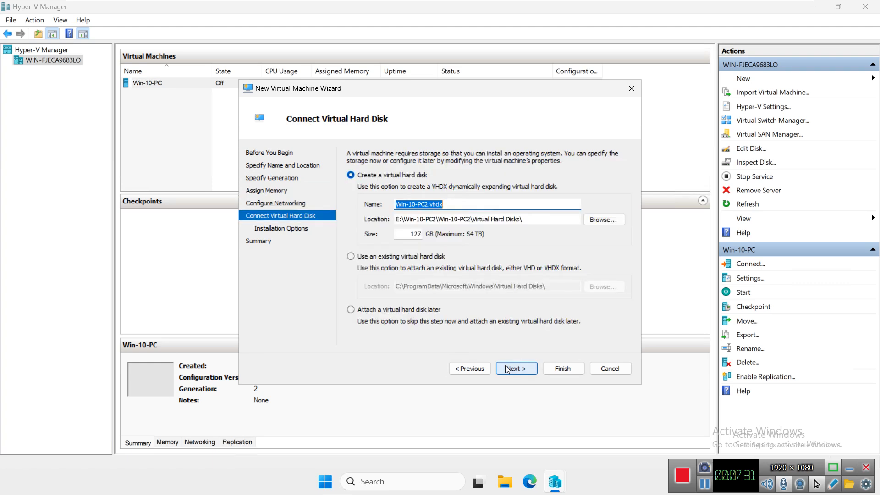
- Set the virtual hard disk size to 40 GB and finish creating Win-10-PC2 with the operating system installed later
double_click(419, 237)
text(40)
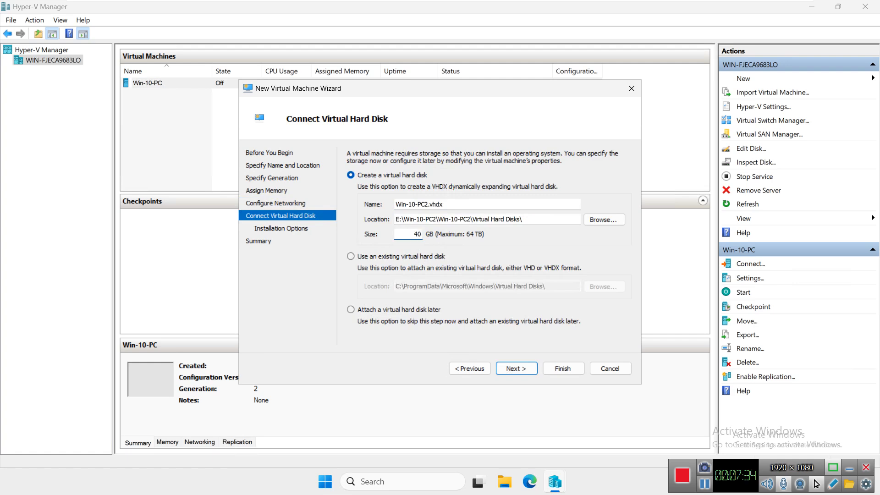
click(513, 369)
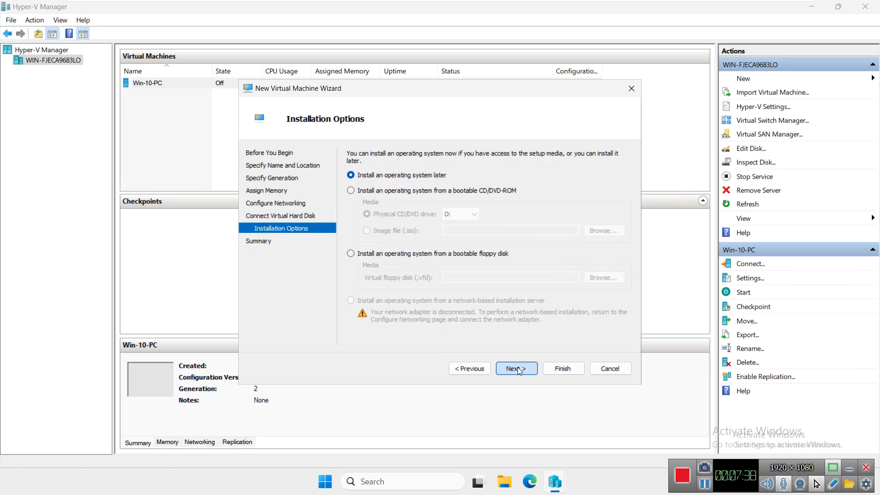
click(518, 367)
click(569, 368)
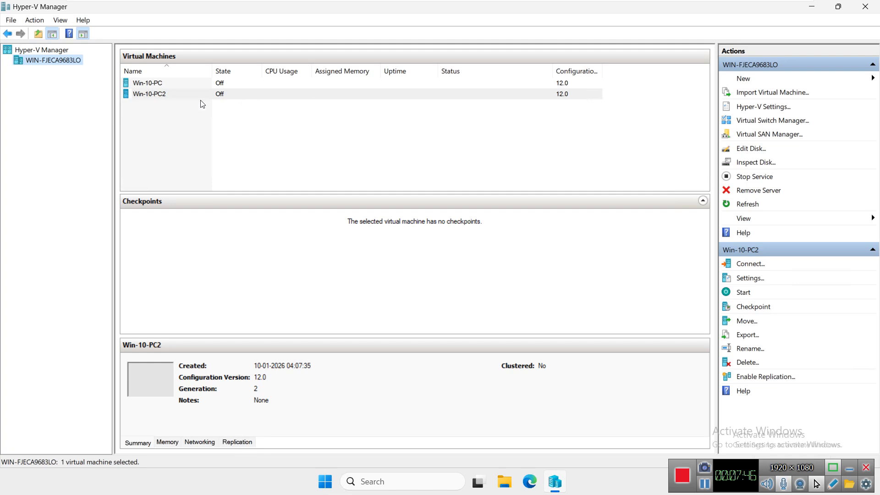
- In the settings of Win-10-PC, add a DVD drive to the SCSI controller and set its media to an image file
right_click(157, 87)
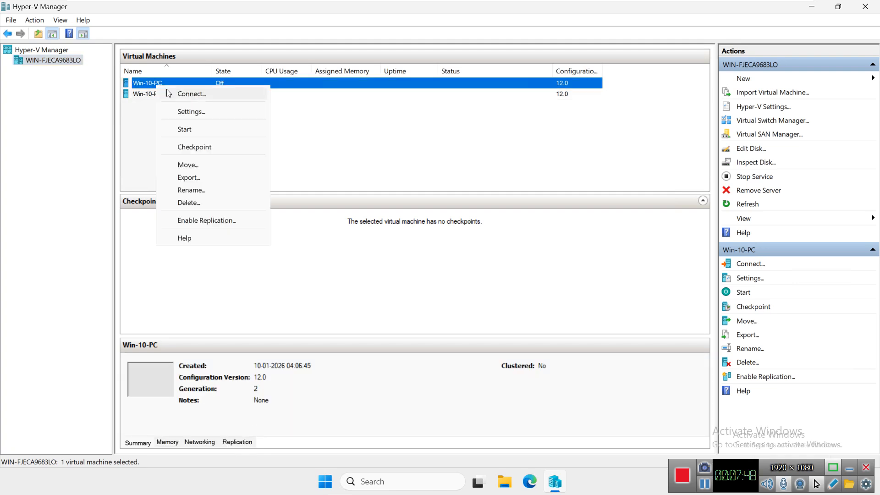
click(198, 116)
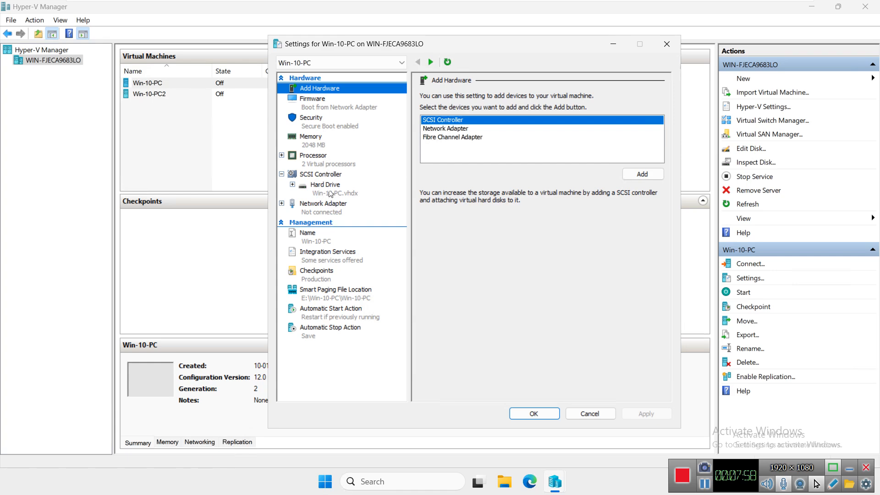
click(327, 163)
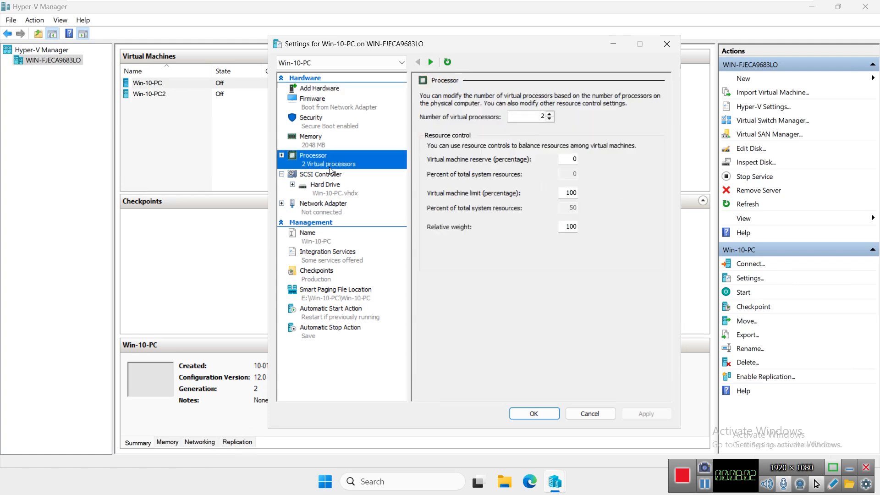
click(328, 175)
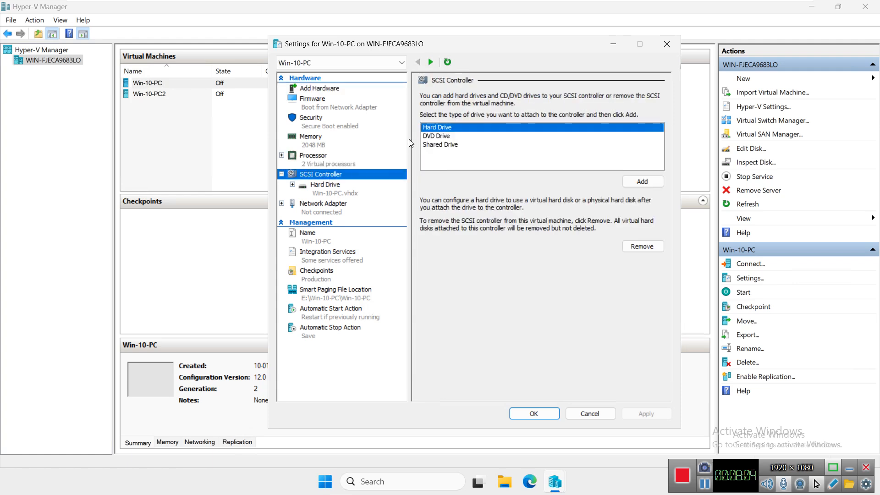
click(434, 136)
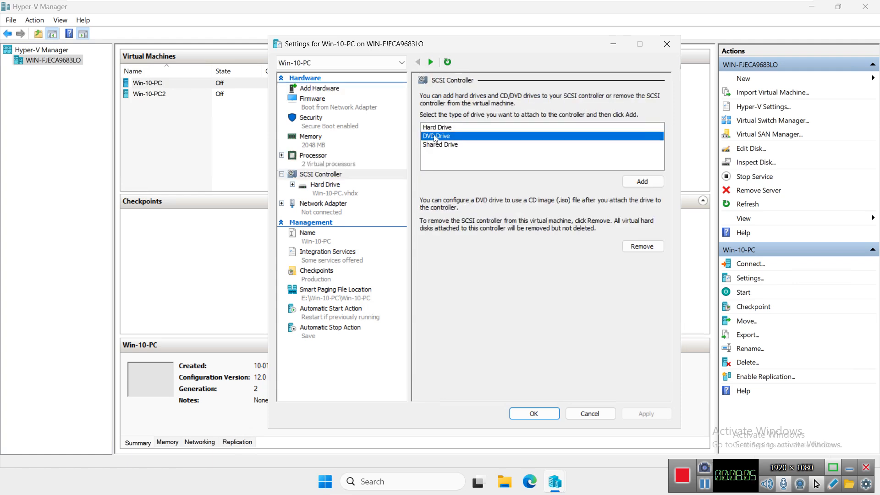
click(642, 182)
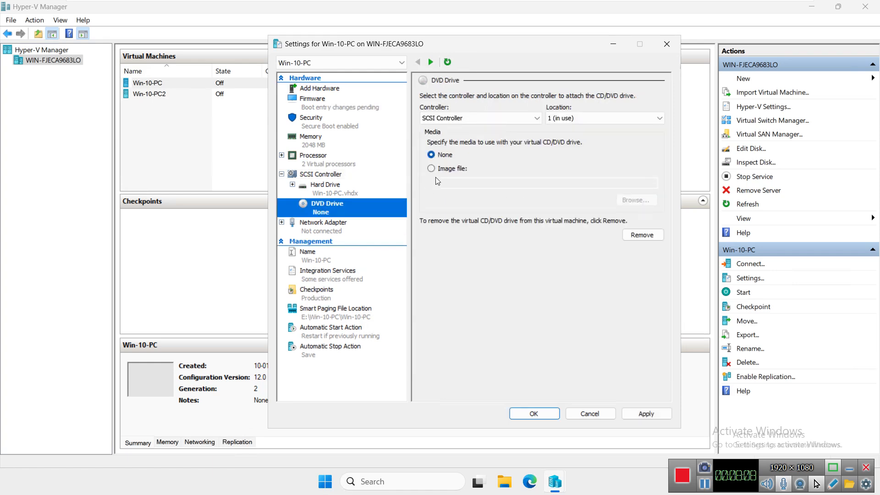
click(452, 168)
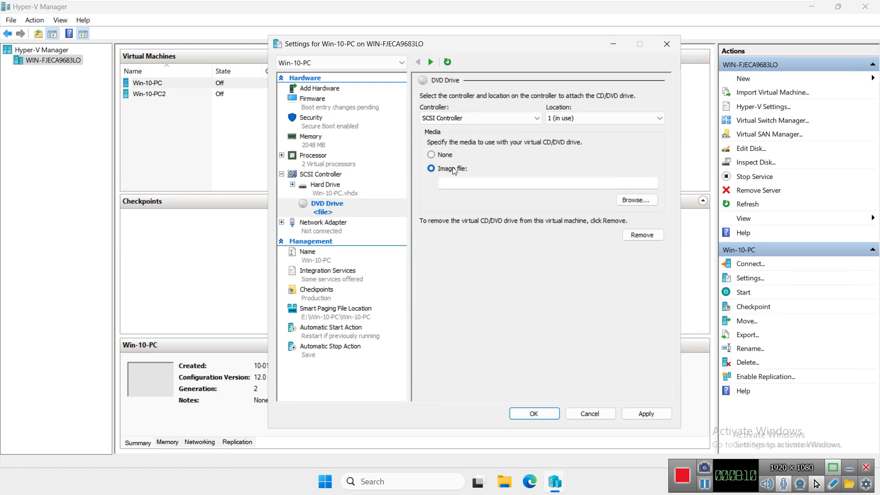
- Search New Volume (E:) and DVD Drive (D:) for an ISO image file, and close the file selection without choosing one
click(629, 200)
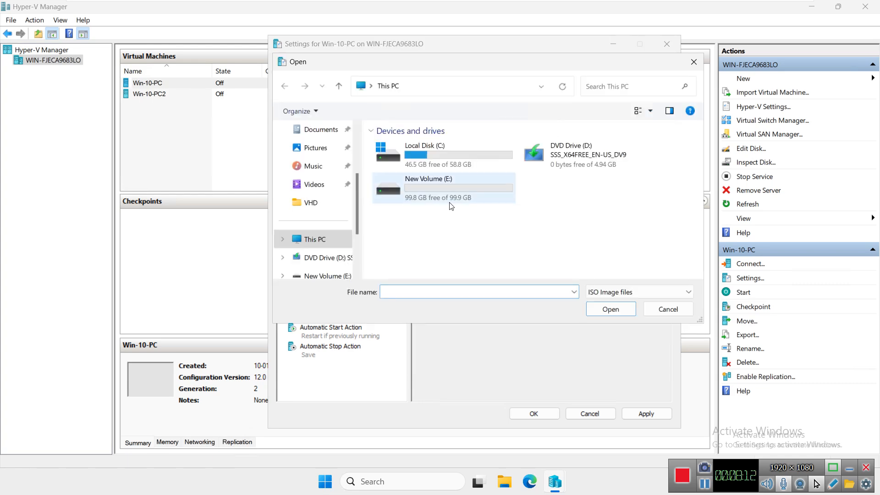
double_click(405, 186)
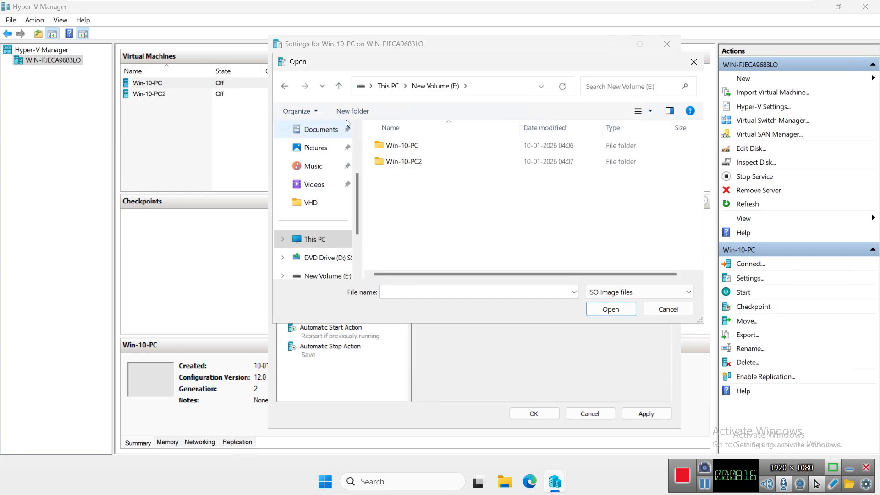
click(290, 92)
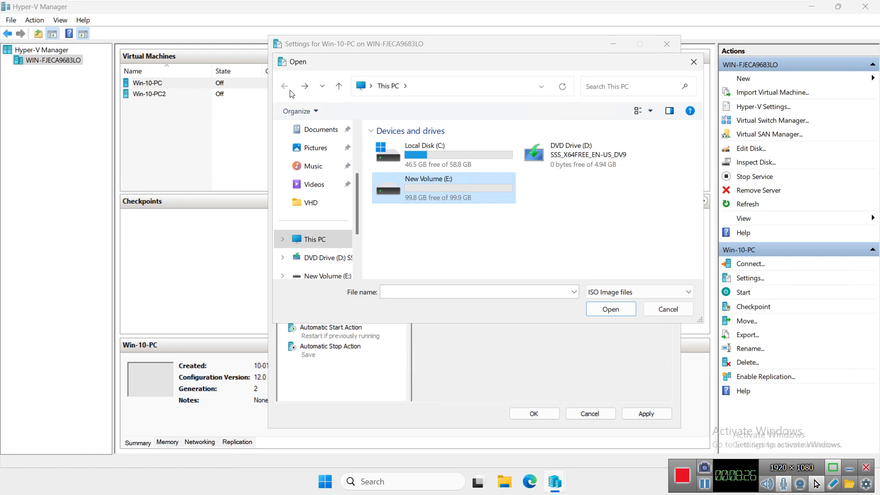
click(582, 158)
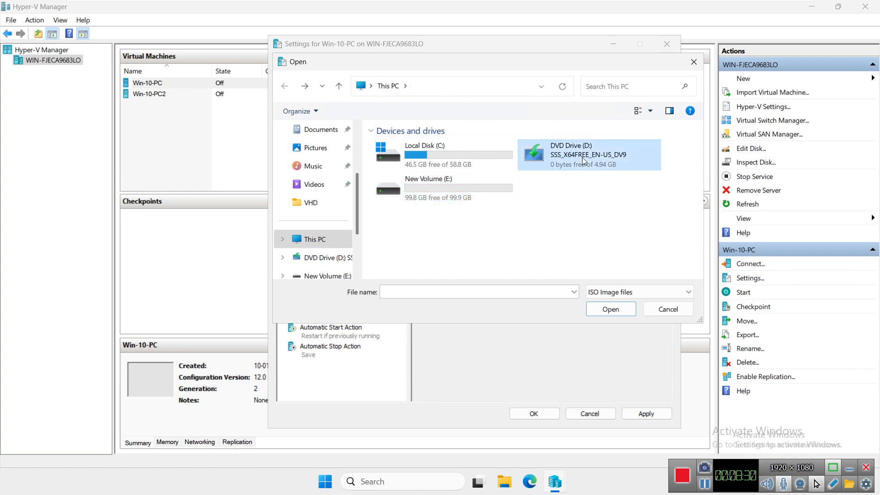
click(603, 310)
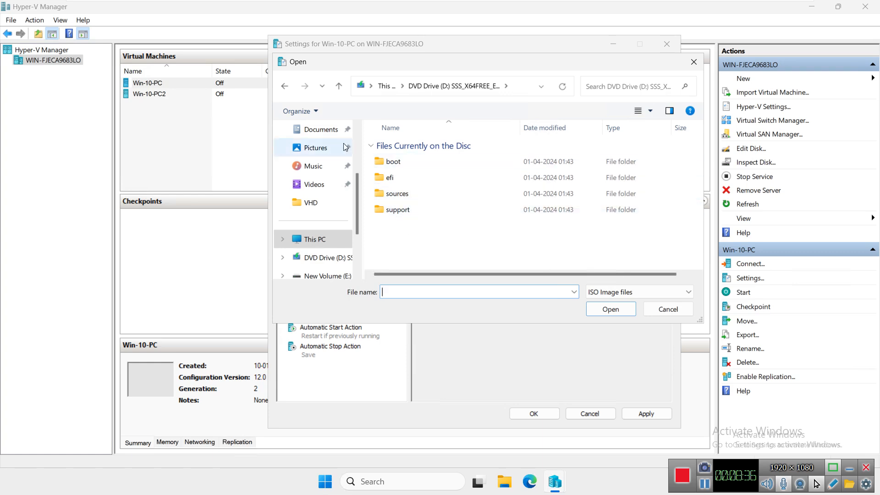
click(285, 88)
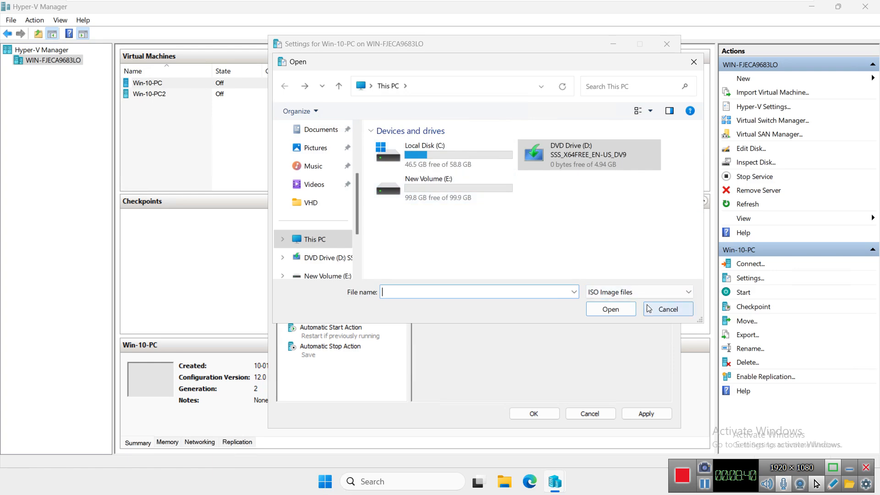
click(658, 310)
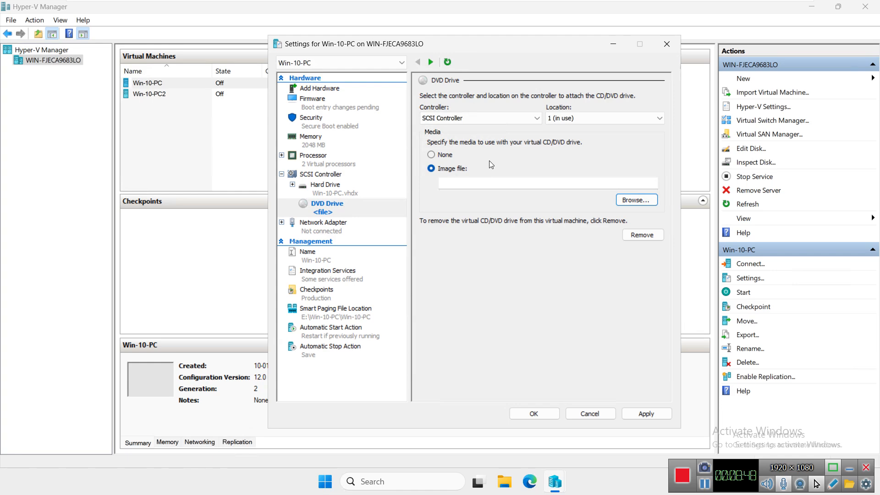
- Discard the pending changes in the Win-10-PC settings and copy windows_10_enterprise_x64_dvd_6851151 into the ISO Images folder on New Volume (E:)
click(592, 415)
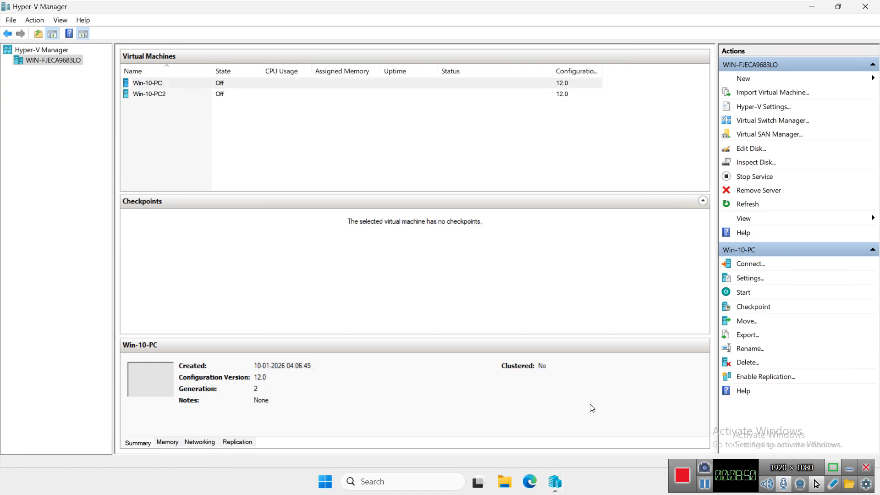
mouse_move(553, 9)
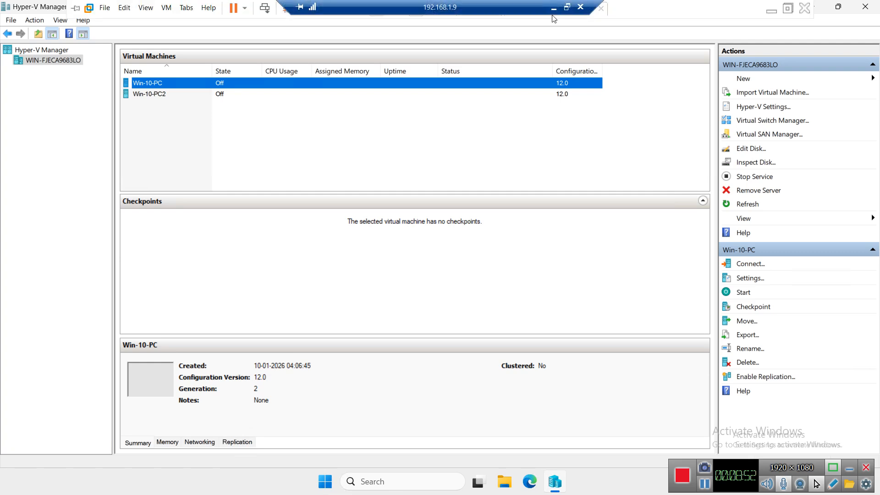
click(553, 9)
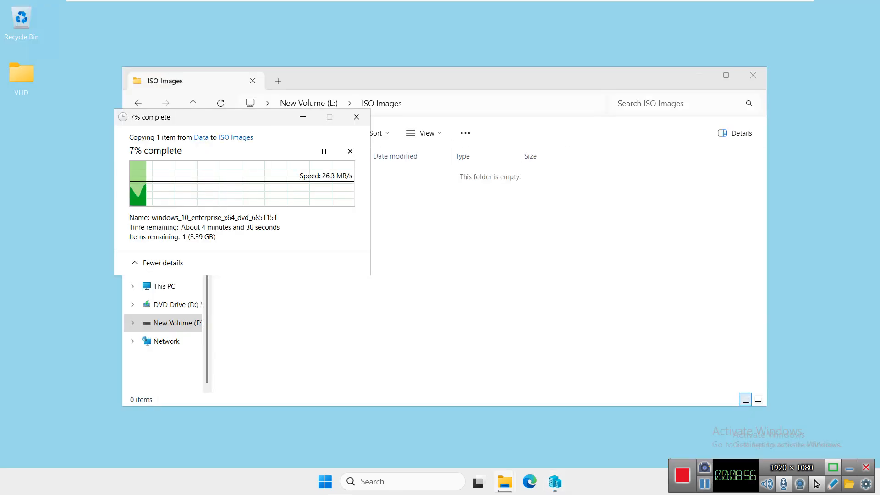
mouse_move(358, 2)
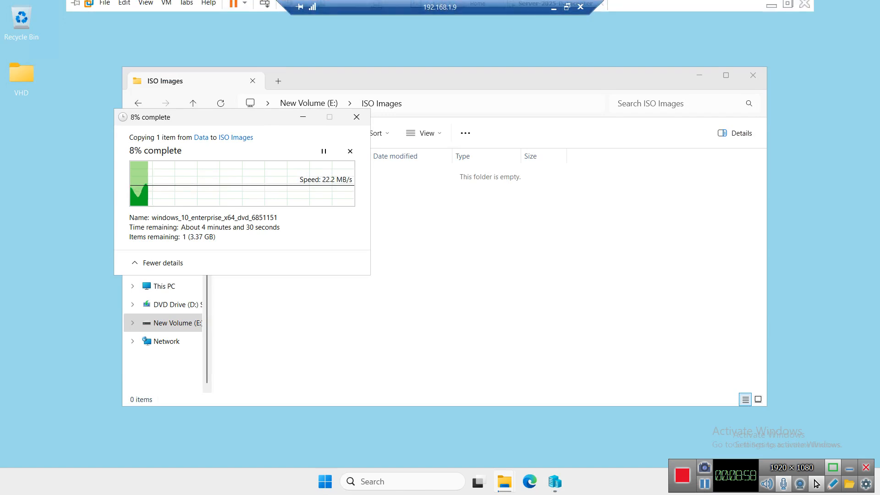
click(769, 12)
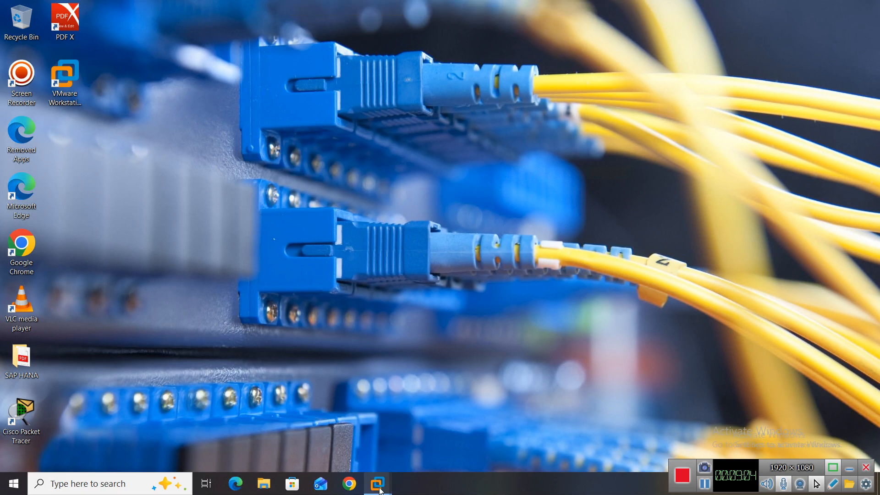
mouse_move(377, 483)
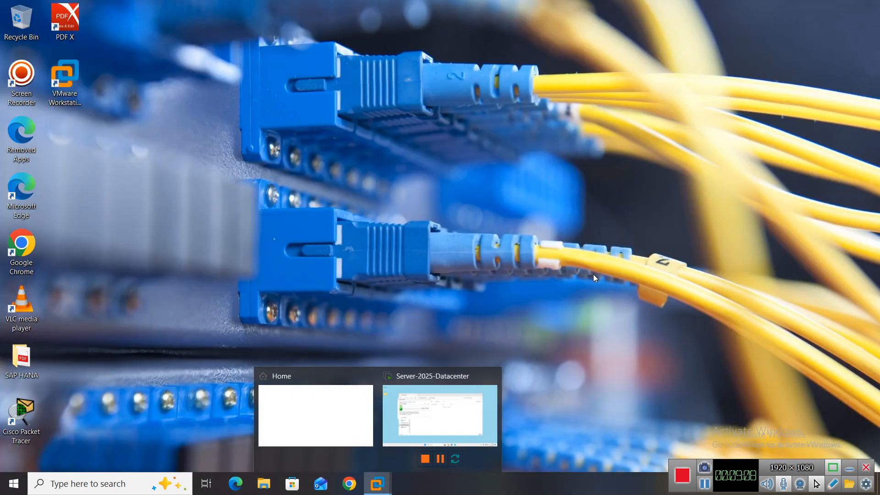
right_click(420, 128)
click(464, 160)
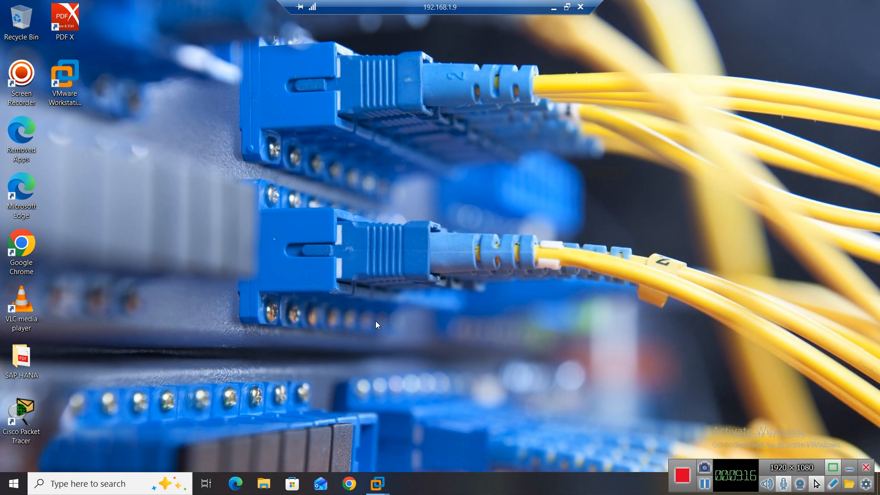
click(440, 424)
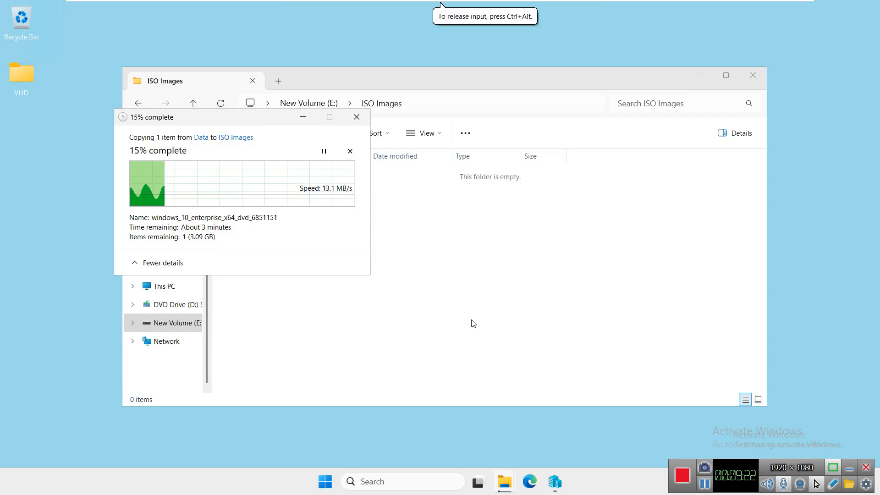
click(704, 484)
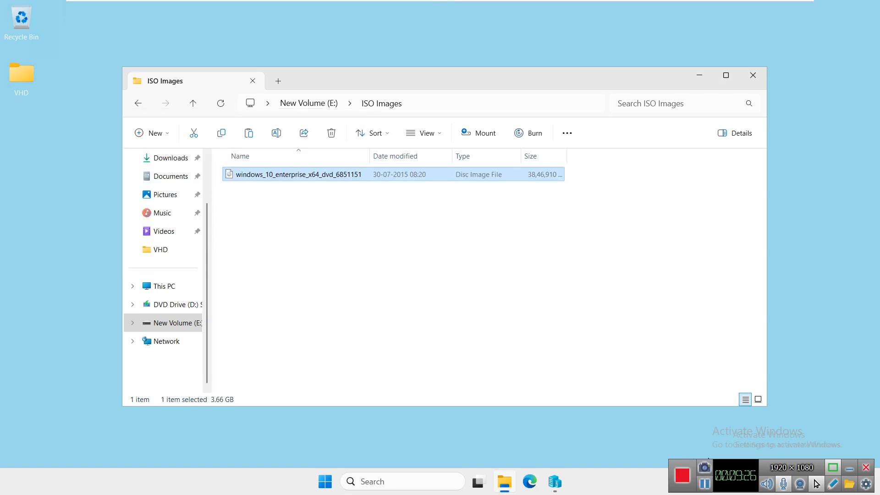
- Check the ISO Images folder on New Volume (E:) for the windows_10_enterprise_x64_dvd_6851151 disc image
click(152, 132)
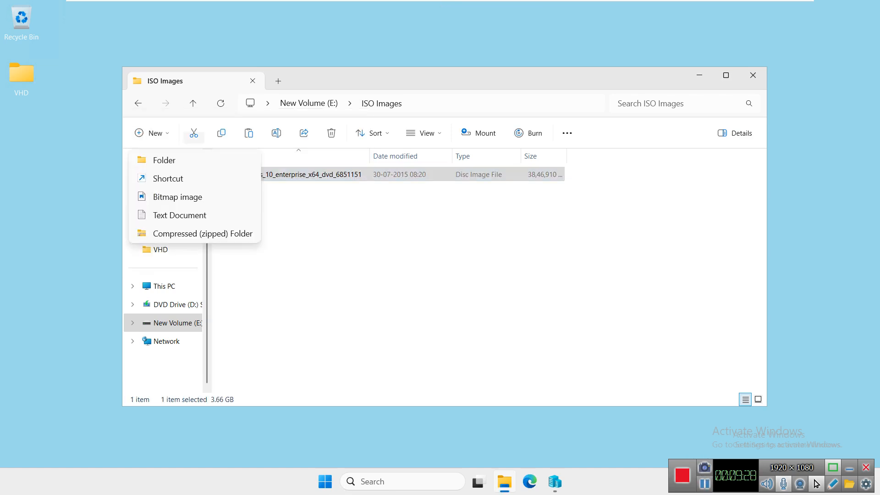
click(359, 214)
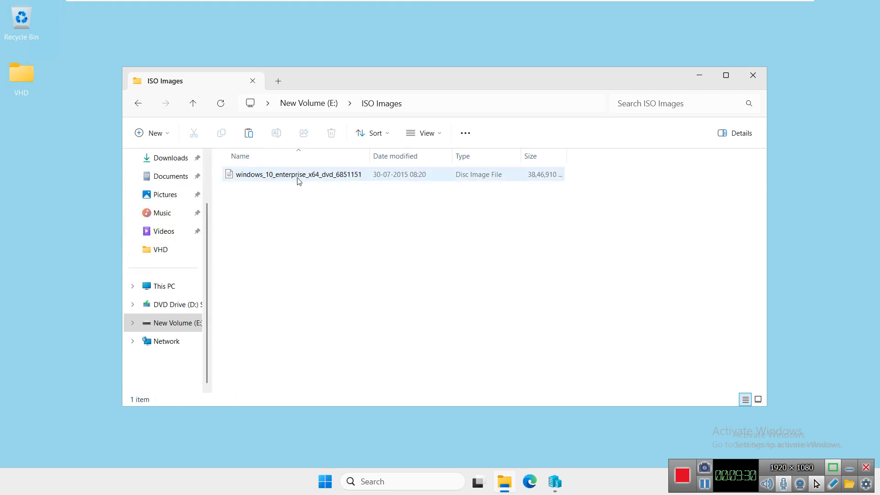
click(310, 177)
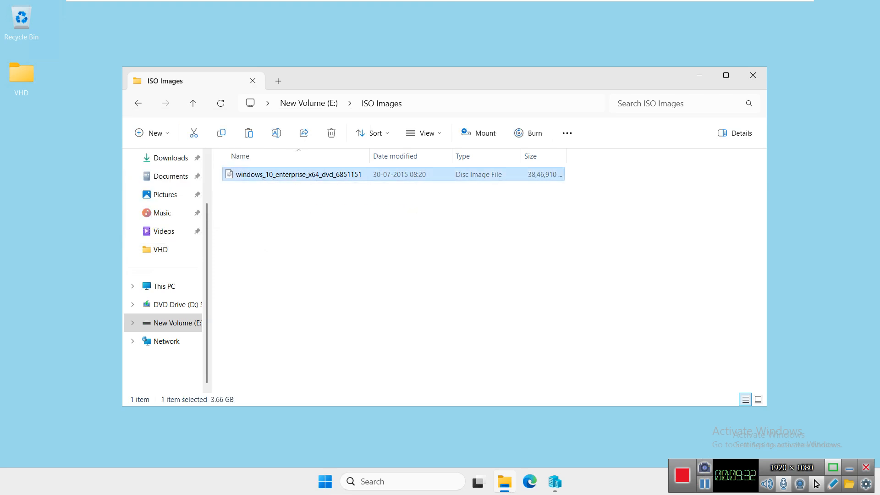
mouse_move(445, 81)
mouse_down()
mouse_move(415, 162)
mouse_move(446, 65)
mouse_up()
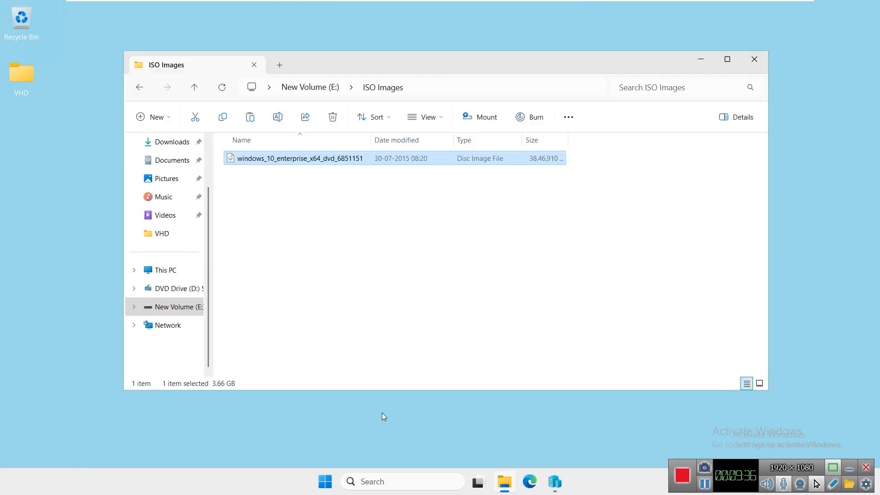
- Switch to Hyper-V Manager and add a DVD drive to the SCSI controller in the settings of Win-10-PC
click(556, 481)
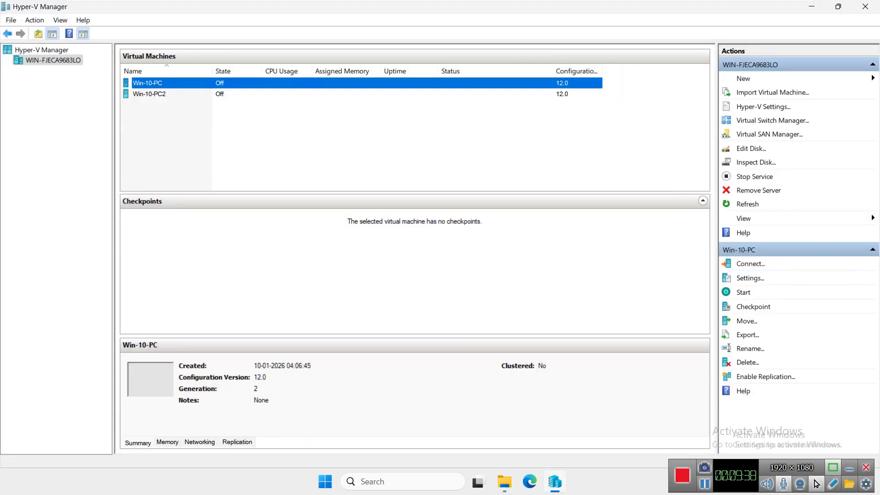
right_click(171, 89)
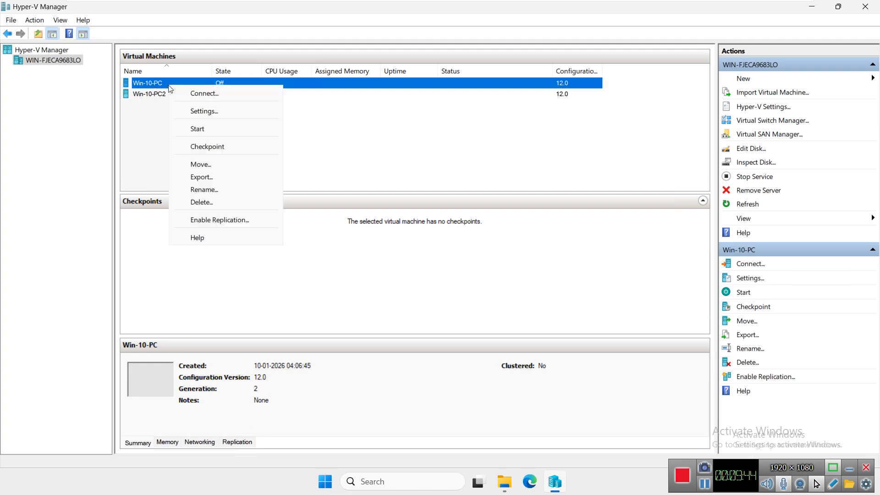
click(220, 115)
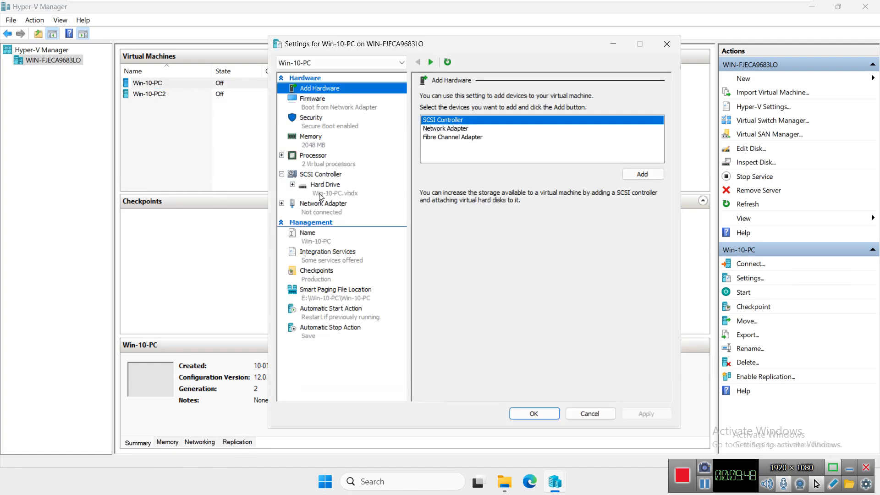
click(320, 177)
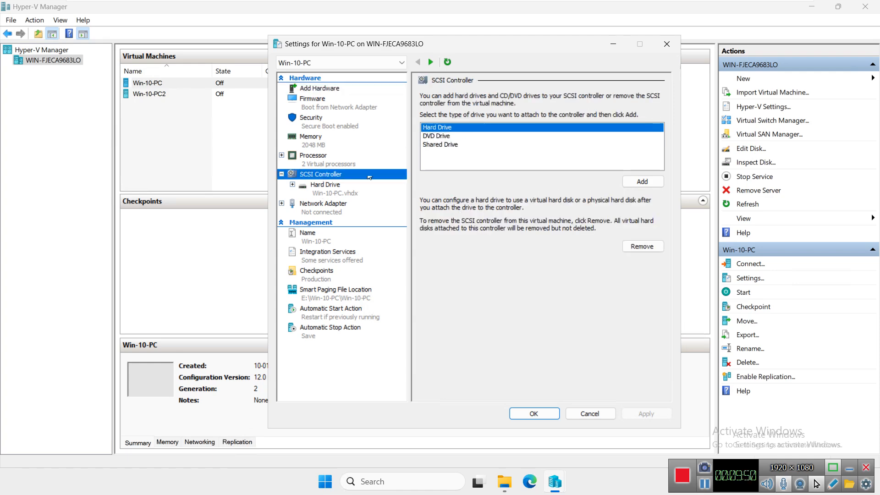
click(438, 139)
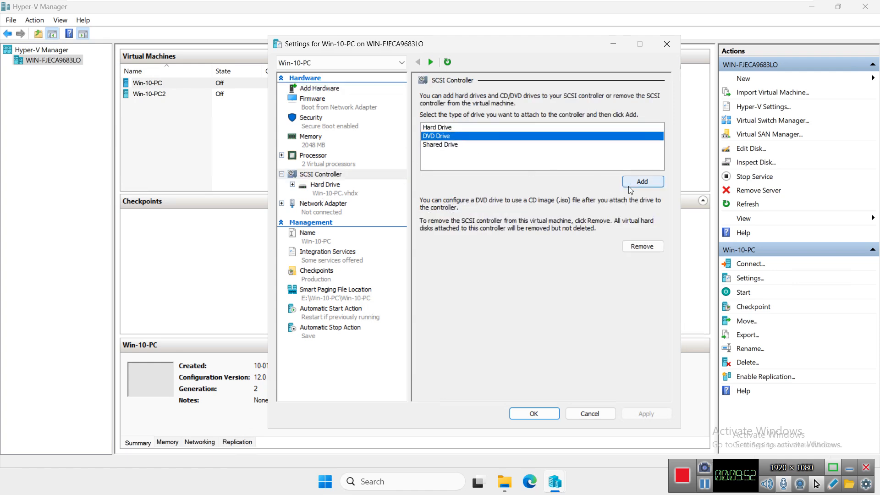
click(645, 187)
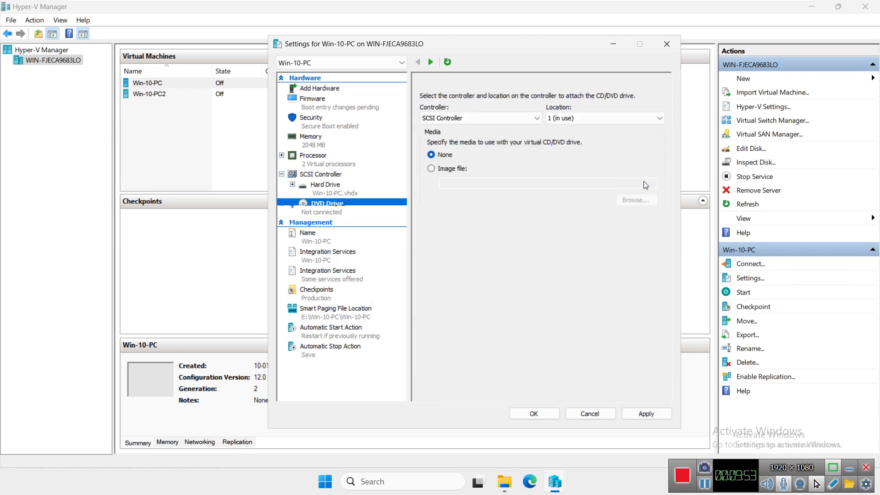
- Set the DVD drive's media to the image file E:\ISO Images\windows_10_enterprise_x64_dvd_6851151.iso and save the settings
click(437, 173)
click(641, 205)
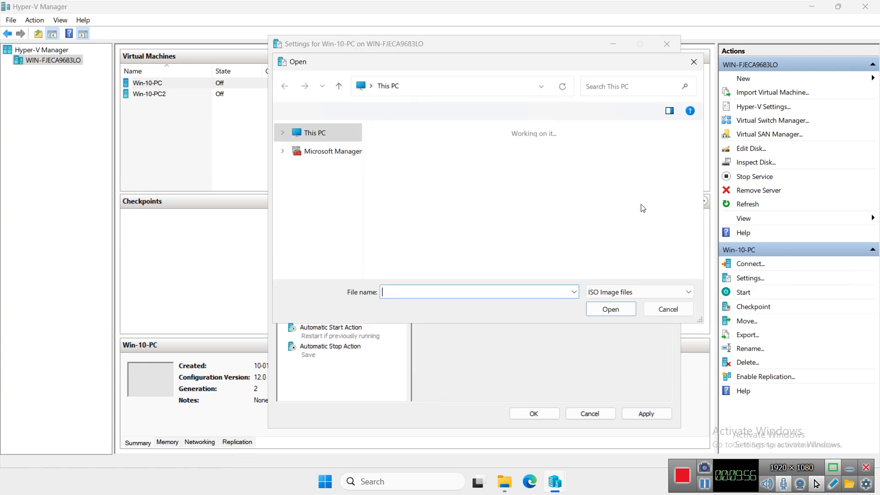
double_click(428, 189)
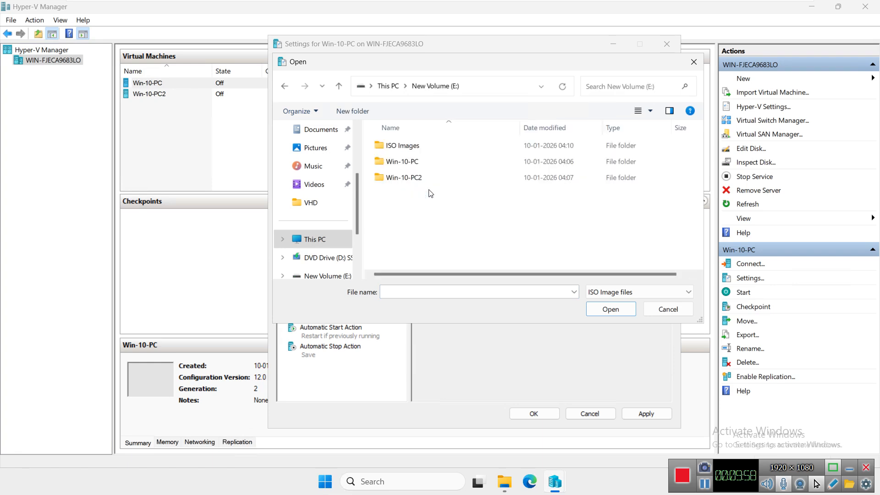
double_click(405, 146)
double_click(404, 147)
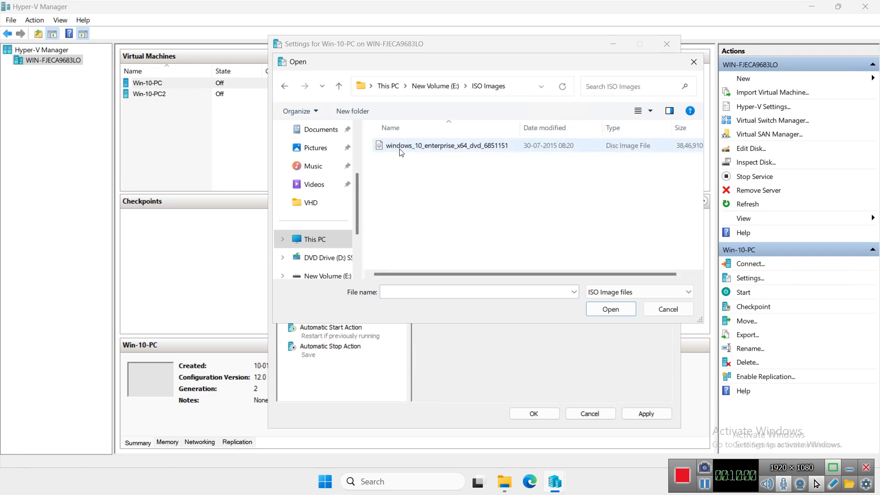
click(644, 413)
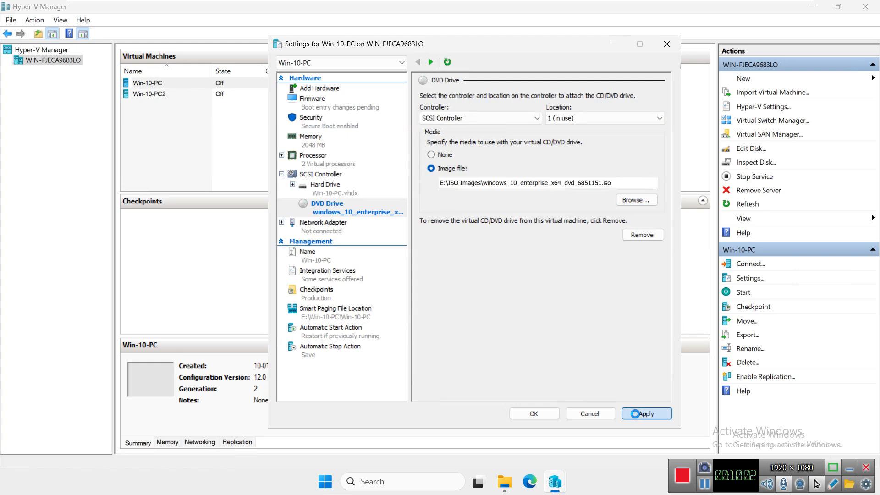
click(533, 413)
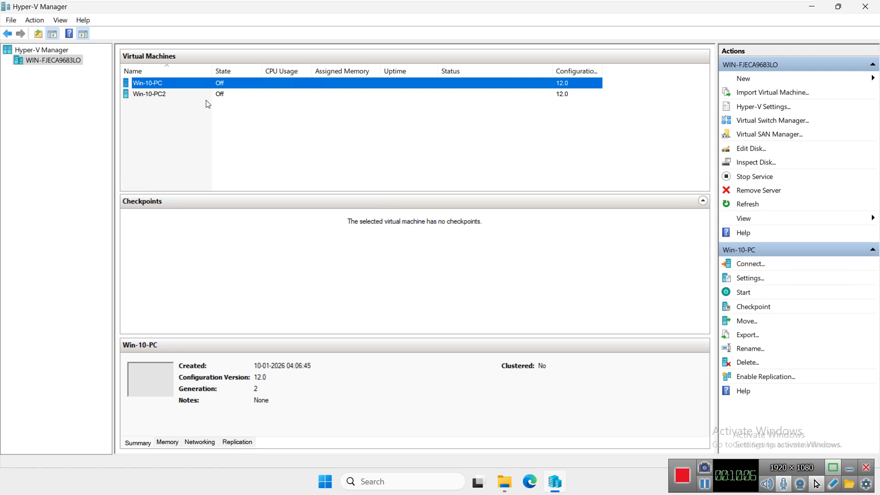
- Remove the DVD drive with the Windows 10 image from the settings of Win-10-PC and save the change
right_click(156, 85)
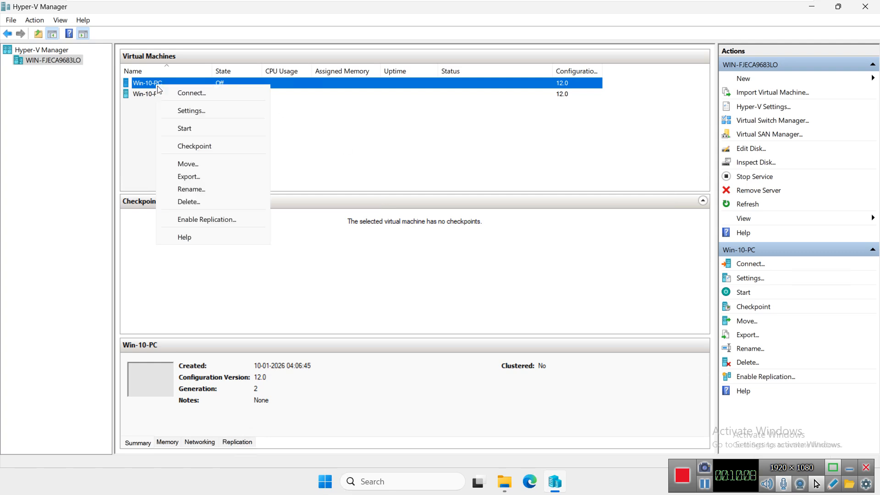
click(192, 111)
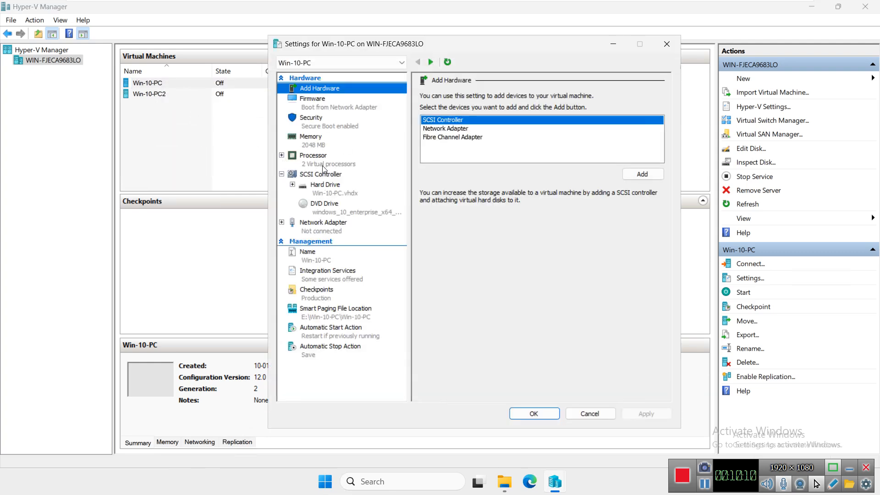
click(331, 213)
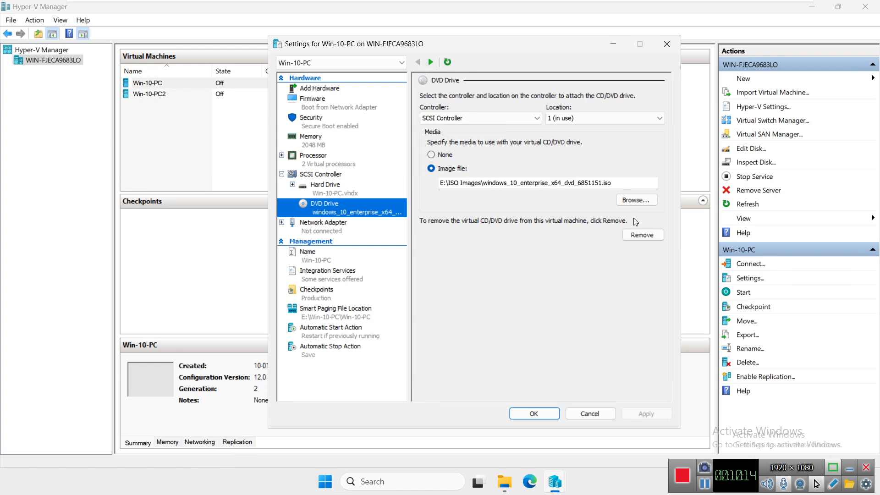
click(642, 235)
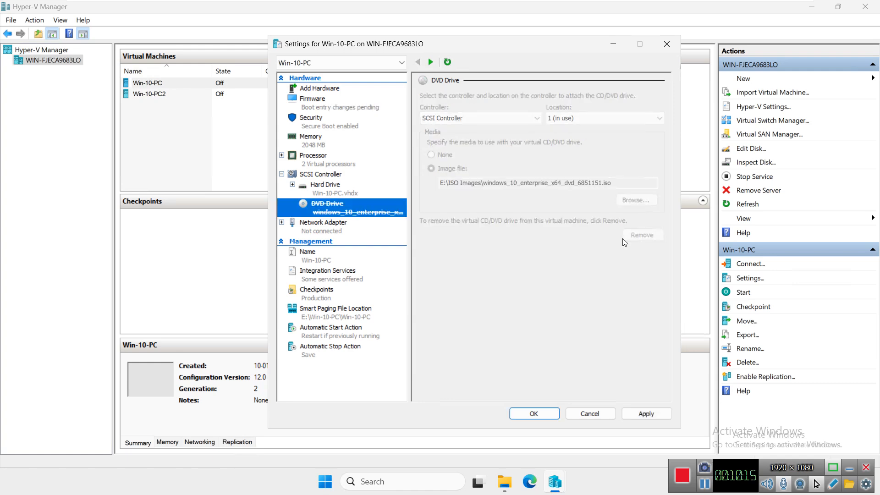
click(647, 417)
click(534, 413)
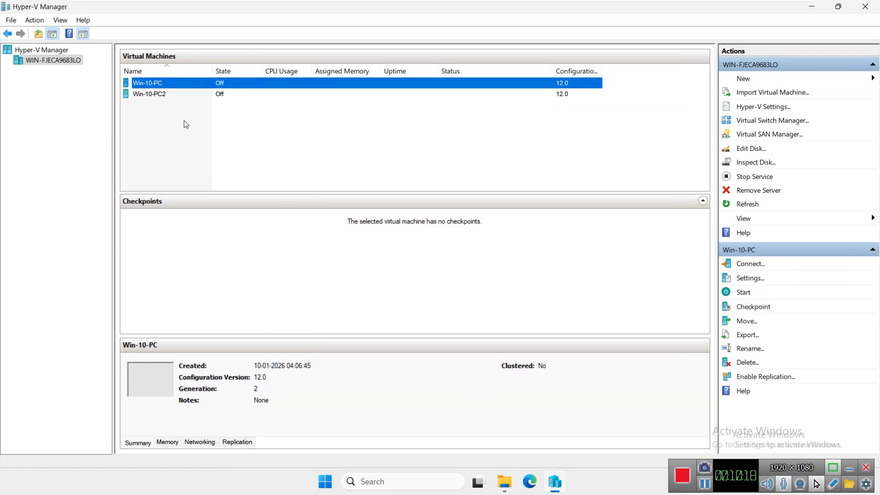
- Add a DVD drive to the SCSI controller in the settings of Win-10-PC
right_click(152, 84)
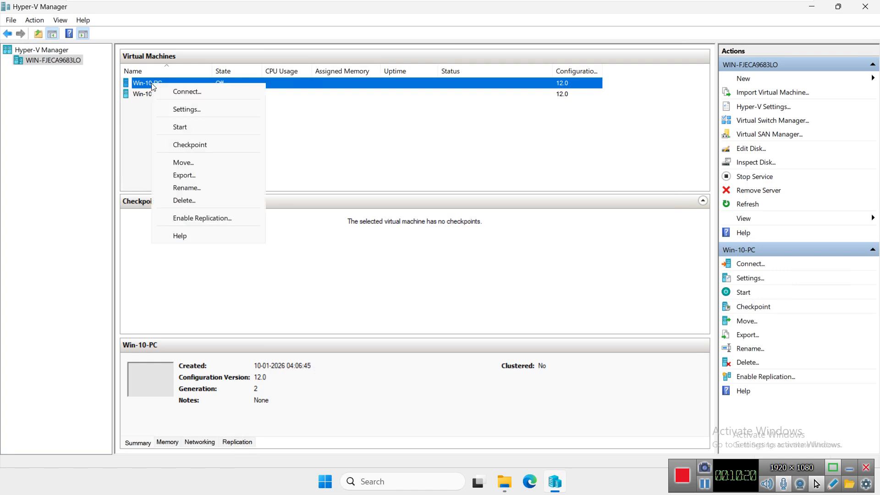
click(186, 111)
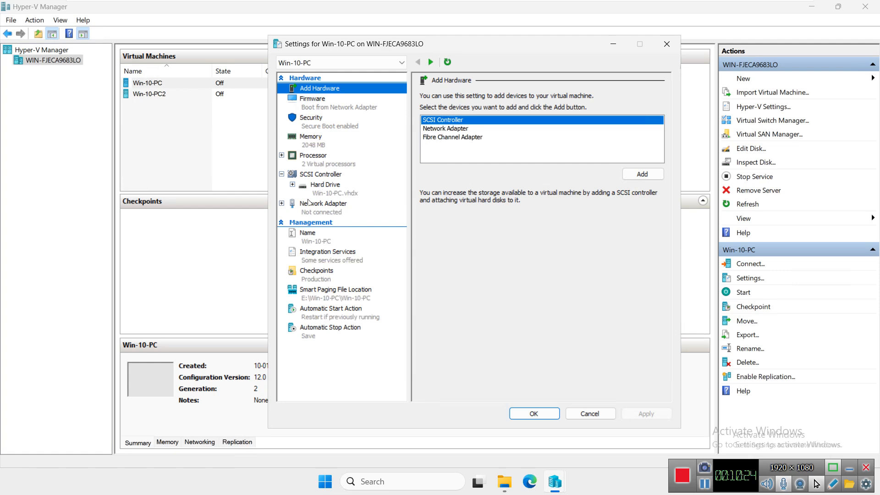
click(327, 176)
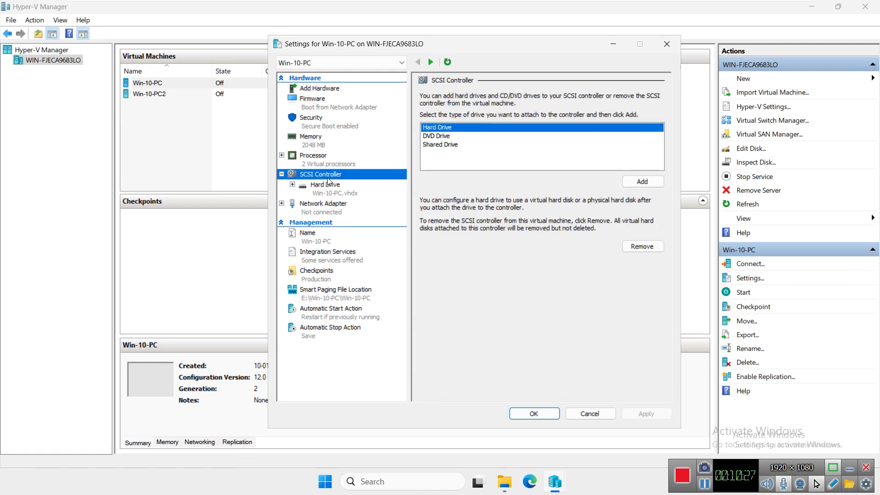
click(437, 136)
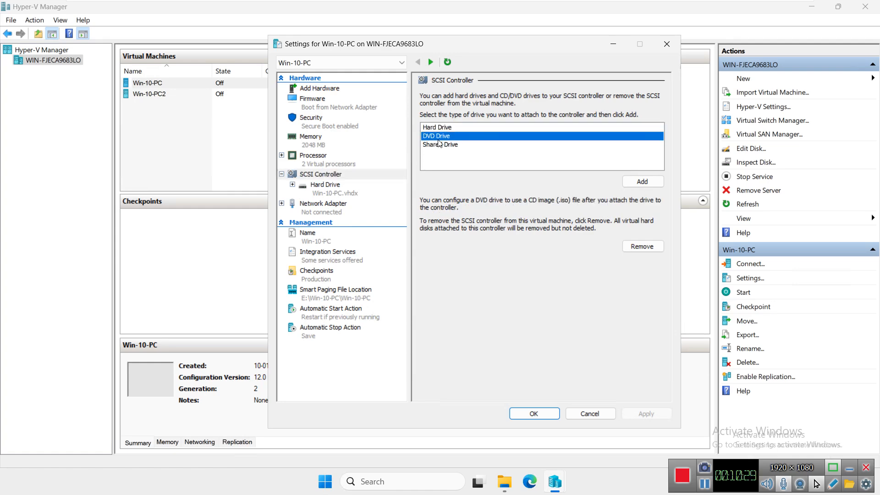
click(625, 182)
- Use the image file E:\ISO Images\windows_10_enterprise_x64_dvd_6851151.iso as the new DVD drive's media and save the settings
click(444, 168)
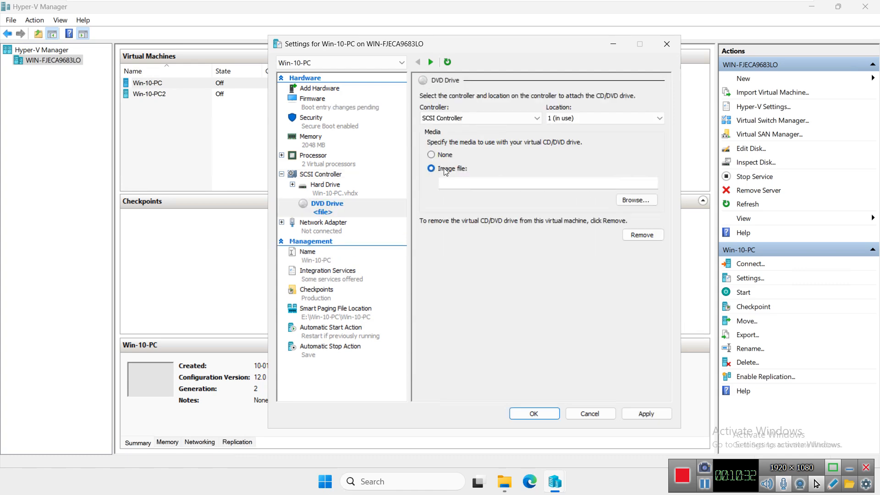
click(629, 202)
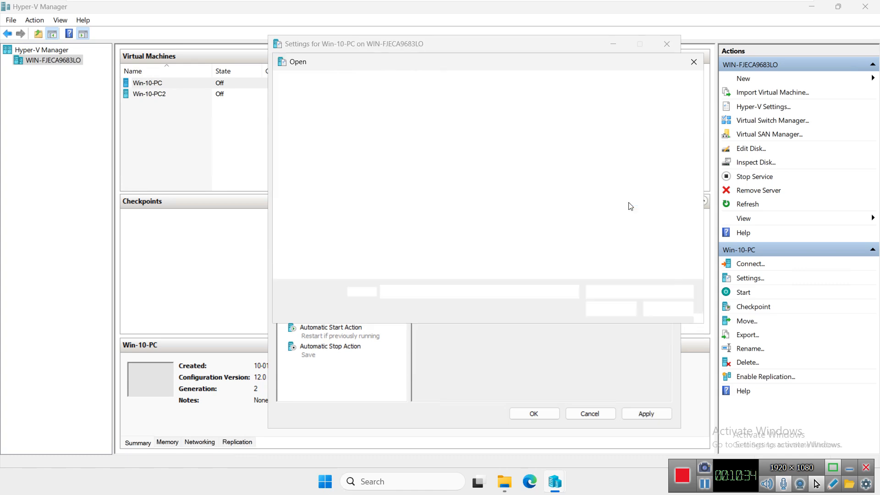
double_click(410, 177)
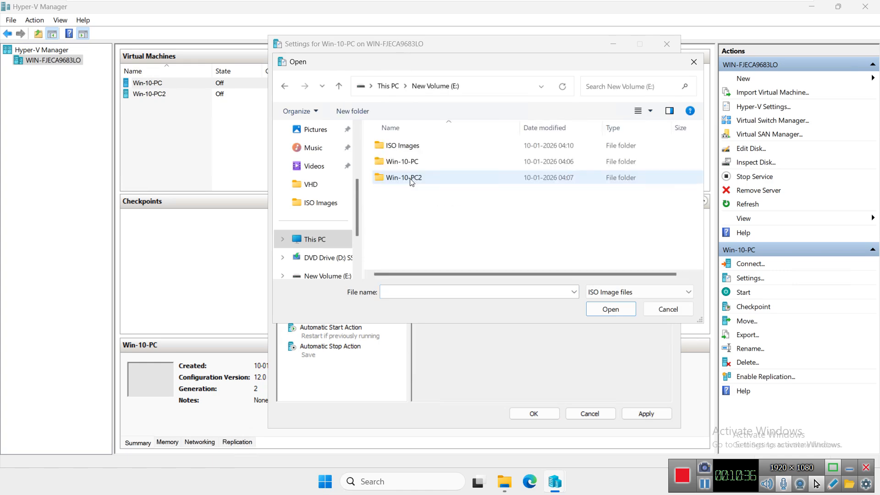
double_click(402, 146)
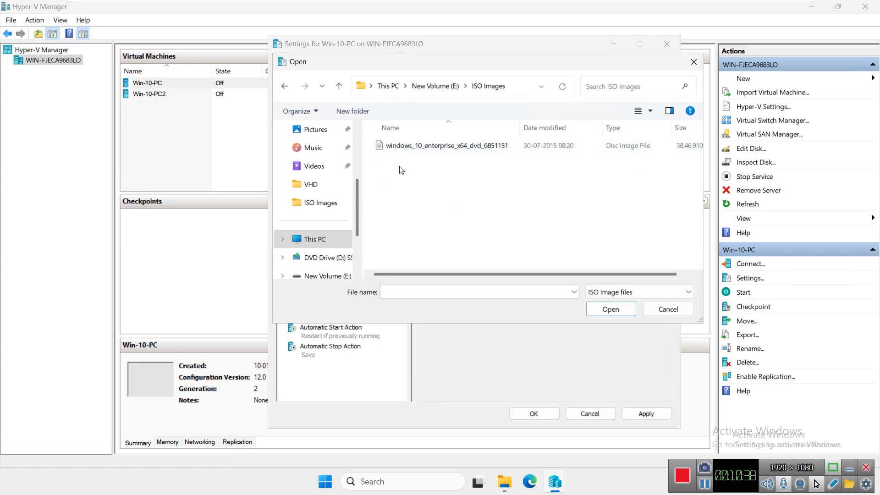
double_click(444, 154)
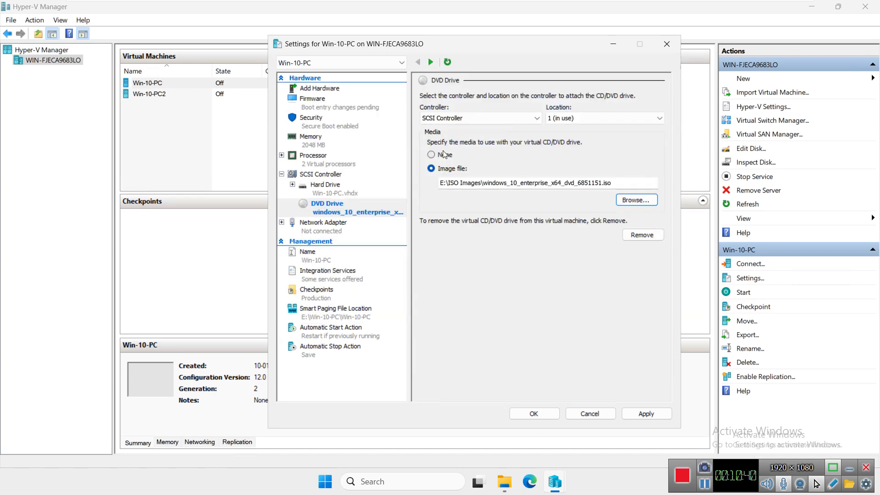
click(644, 414)
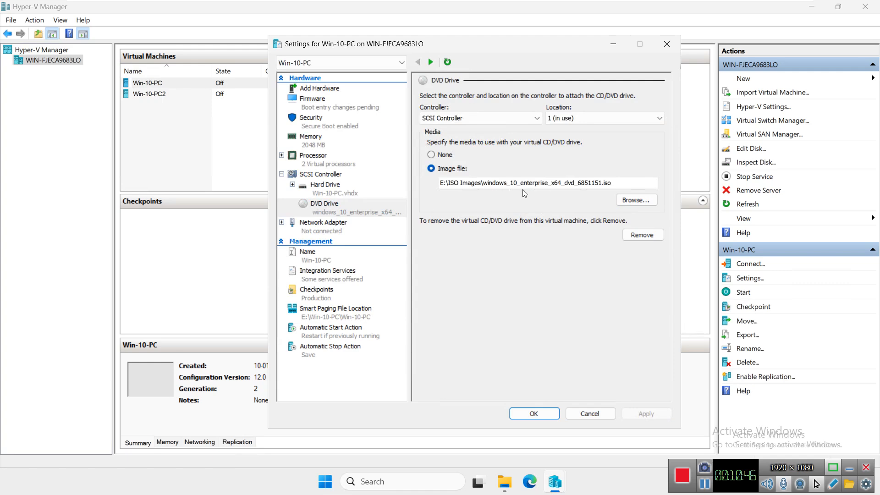
click(526, 413)
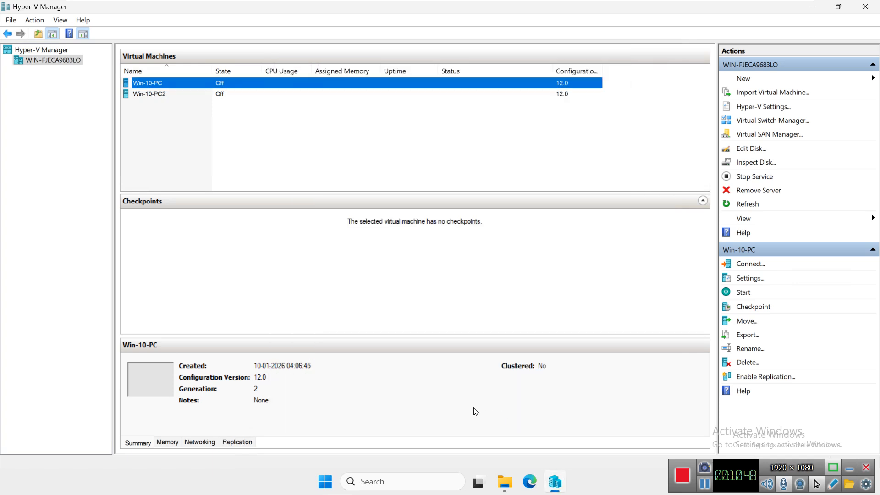
- Connect to the Win-10-PC virtual machine, start it, and reposition its connection window for a clear view
right_click(167, 88)
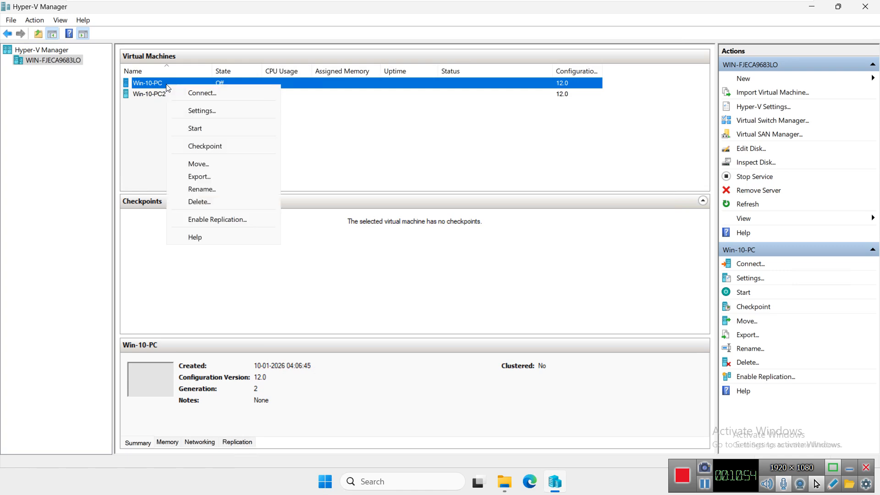
click(204, 93)
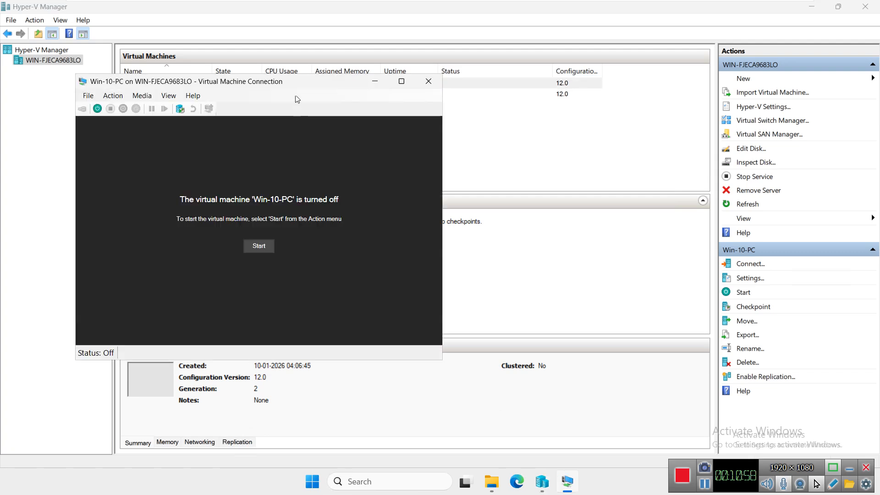
drag(298, 90, 412, 110)
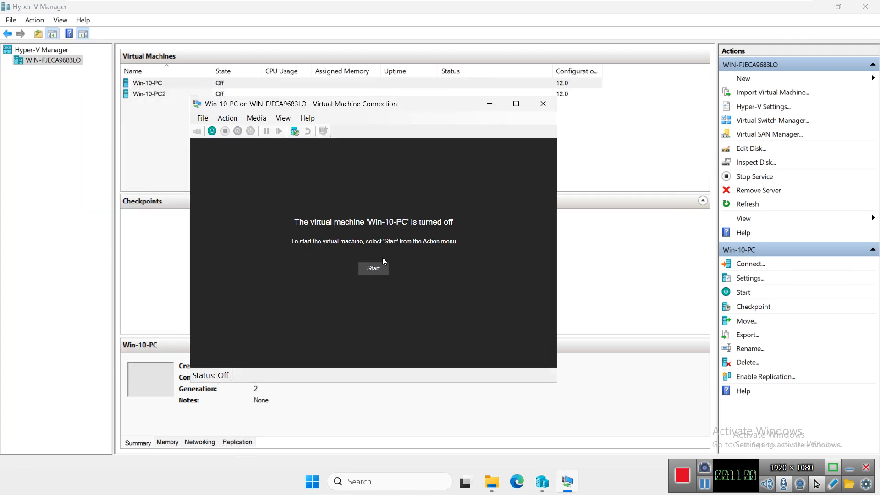
click(373, 268)
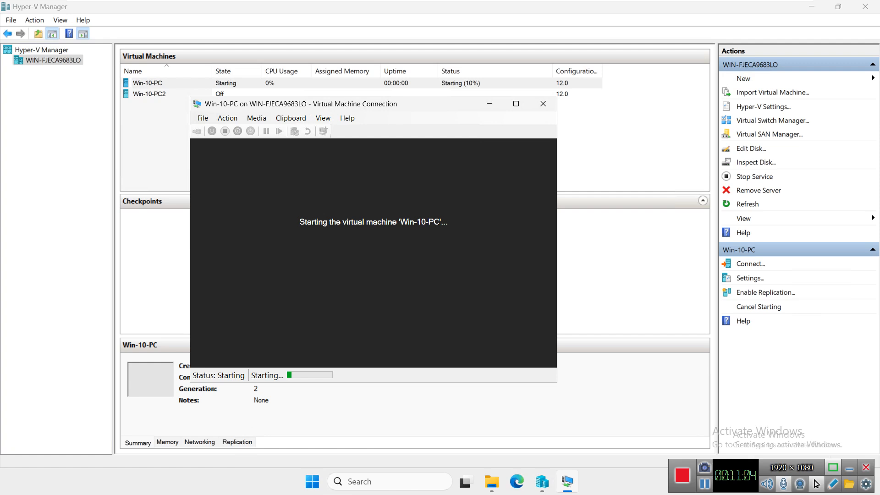
drag(350, 104, 345, 118)
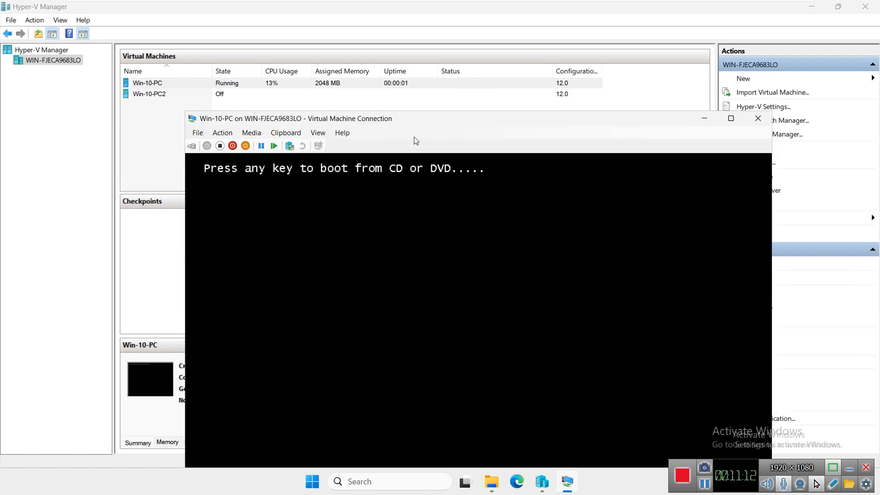
drag(417, 125, 359, 39)
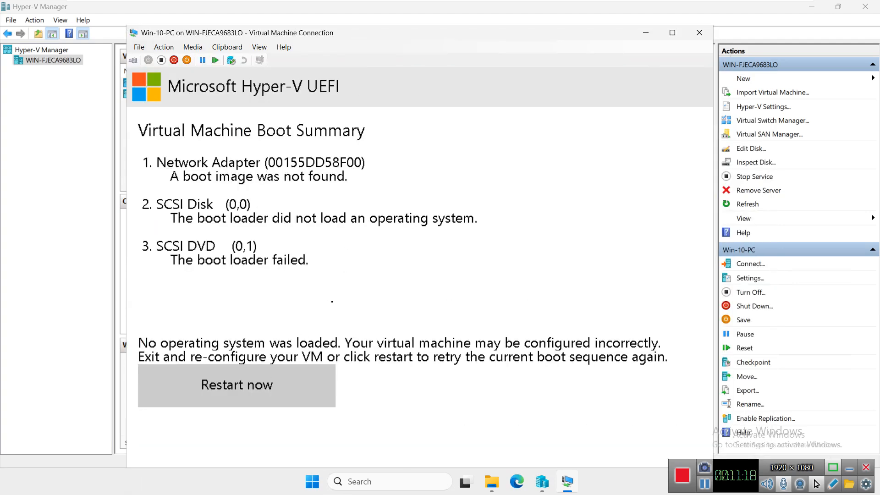
- Restart Win-10-PC from the boot summary screen and boot it from the DVD into Windows Setup
key(ctrl+alt+Delete)
click(452, 309)
click(133, 60)
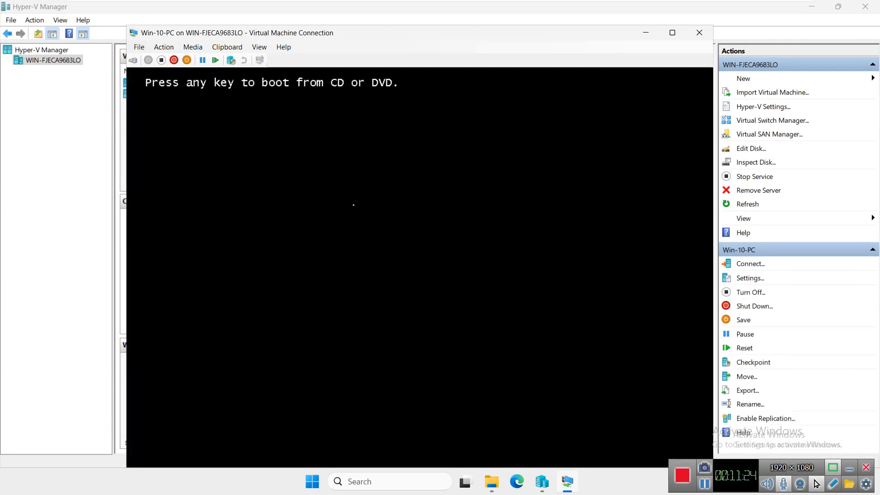
key(Return)
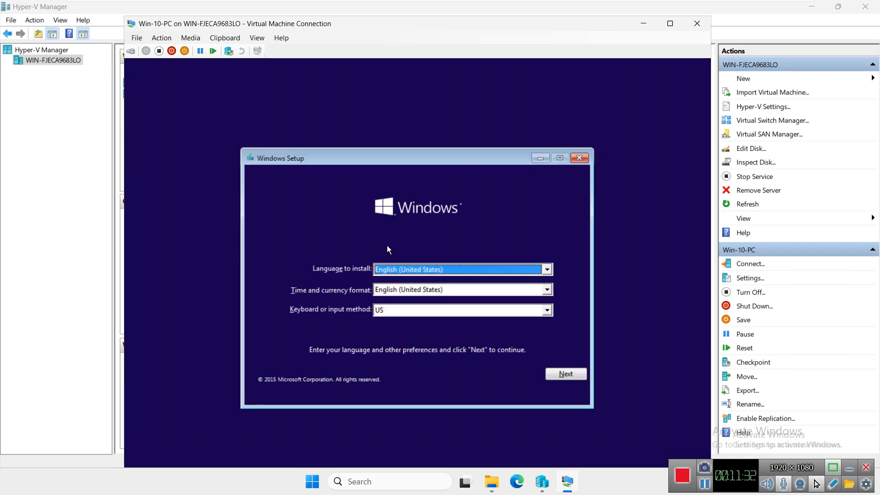
- Set the time and currency format to English (India) in Windows Setup and start the installation
click(443, 291)
scroll(432, 309, up, 15)
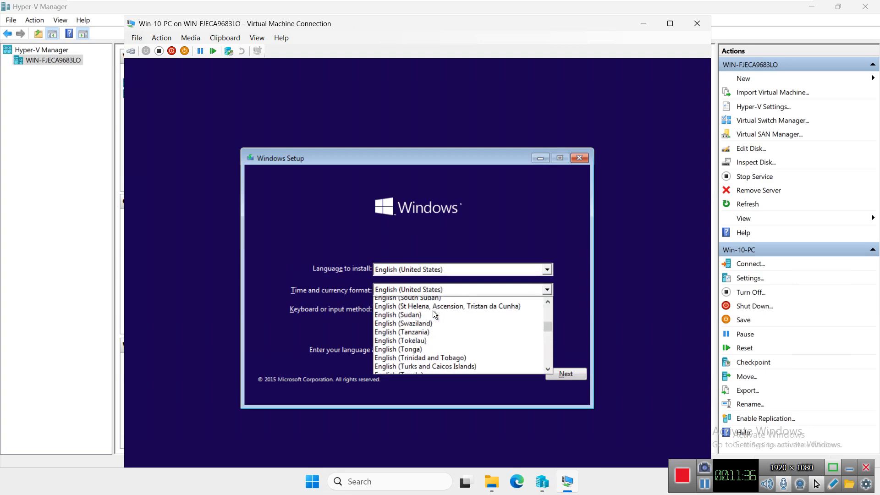
scroll(432, 318, up, 1)
scroll(431, 324, down, 2)
scroll(429, 326, up, 1)
scroll(427, 331, down, 2)
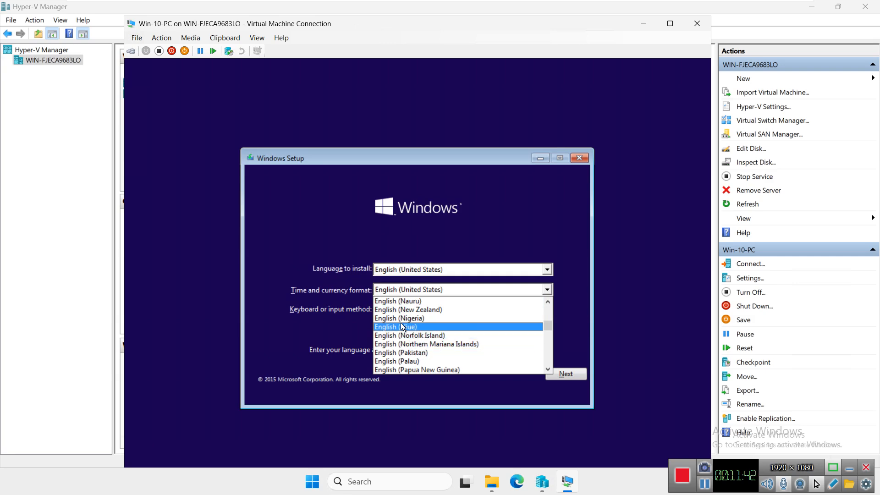
scroll(400, 322, up, 10)
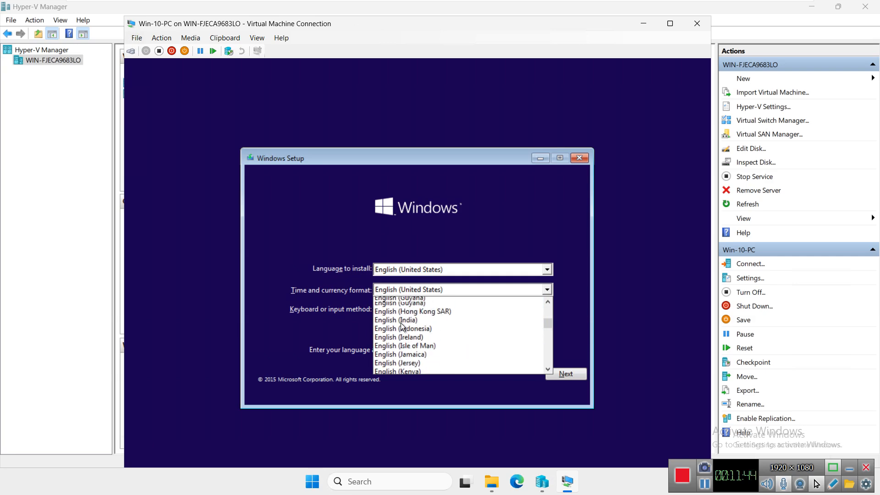
scroll(400, 323, up, 2)
scroll(400, 323, down, 3)
scroll(400, 322, down, 2)
scroll(409, 312, up, 1)
click(409, 312)
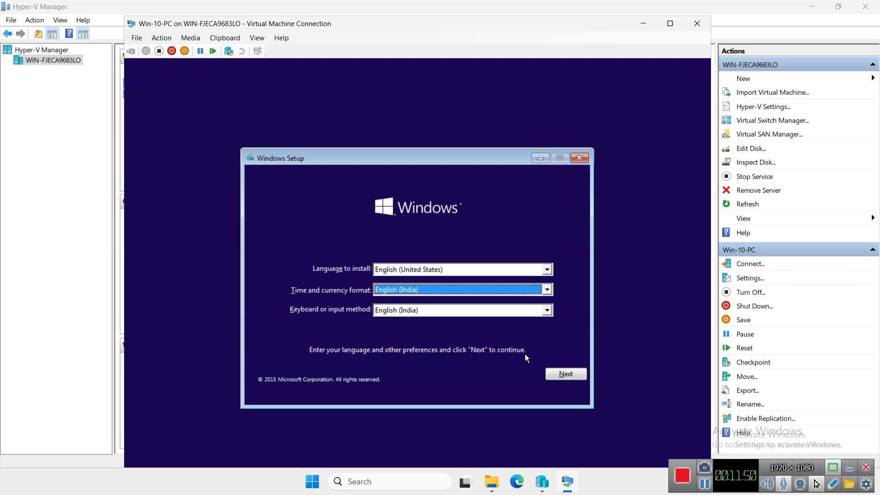
click(553, 374)
click(408, 288)
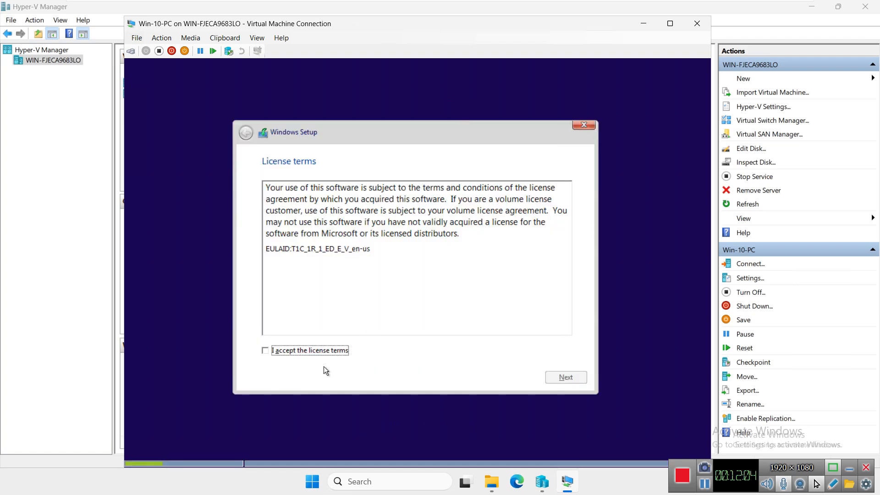
- Accept the license terms and run a custom Windows-only installation on Drive 0 Unallocated Space
click(320, 352)
click(561, 378)
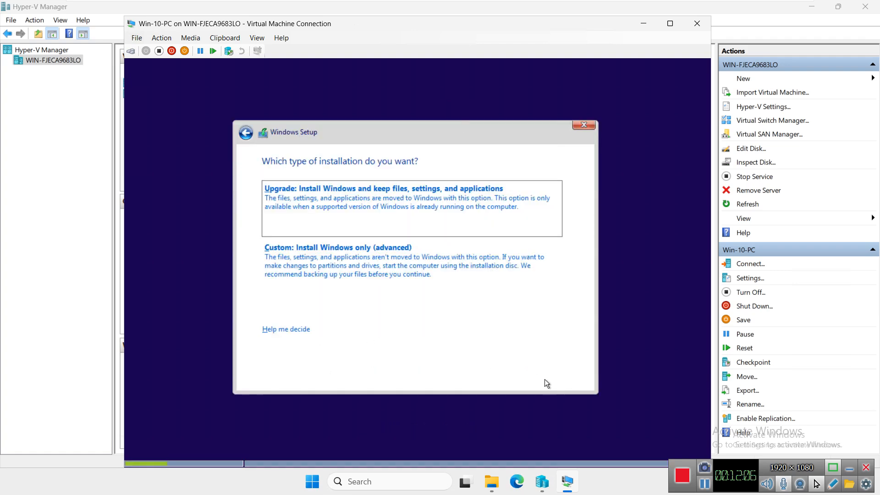
click(367, 271)
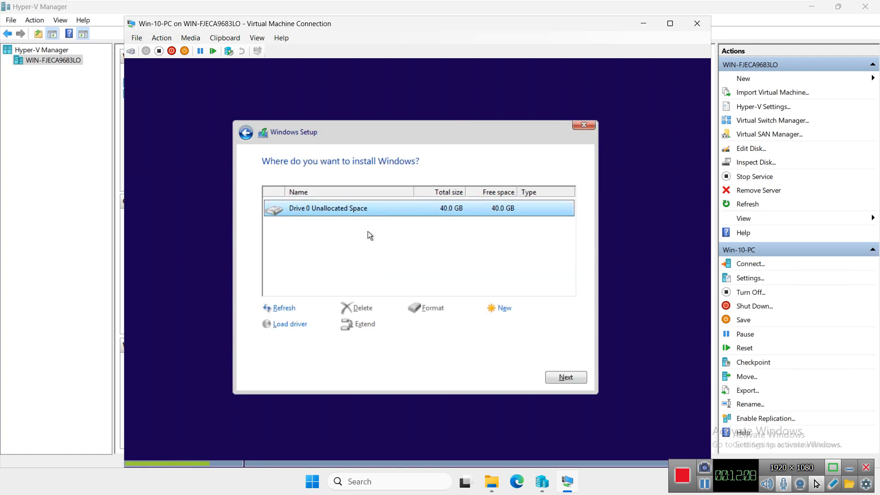
click(562, 381)
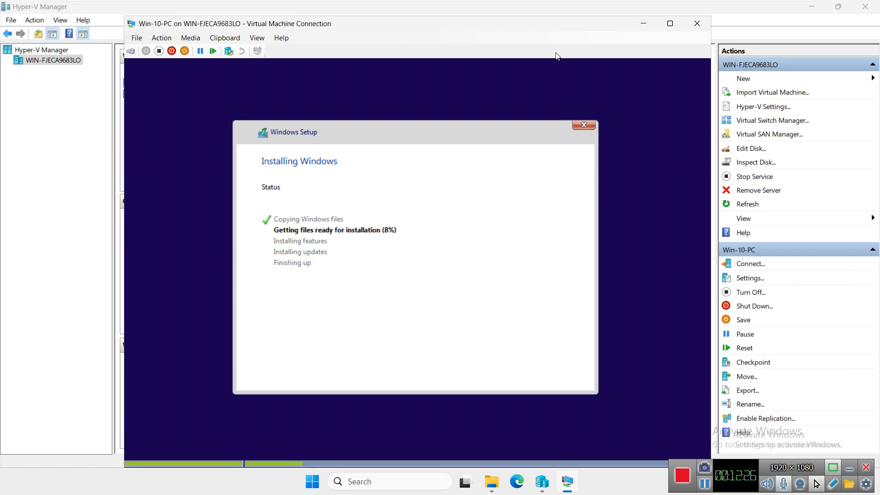
- Review the processor settings of Win-10-PC2 without changes, and return to the Win-10-PC connection window to check the installation progress
click(642, 25)
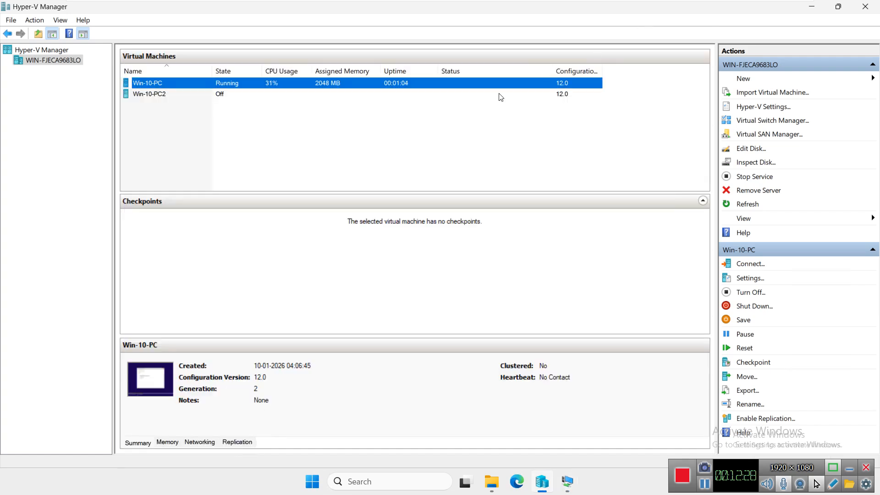
click(158, 98)
right_click(158, 97)
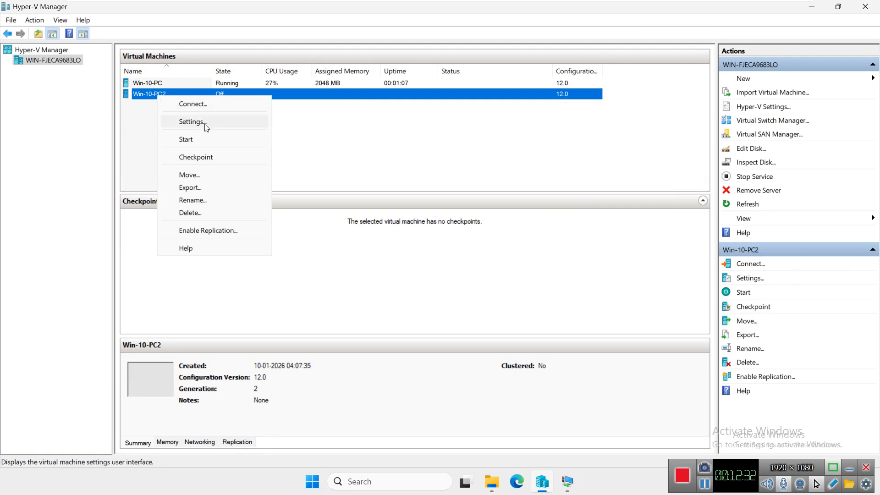
click(205, 122)
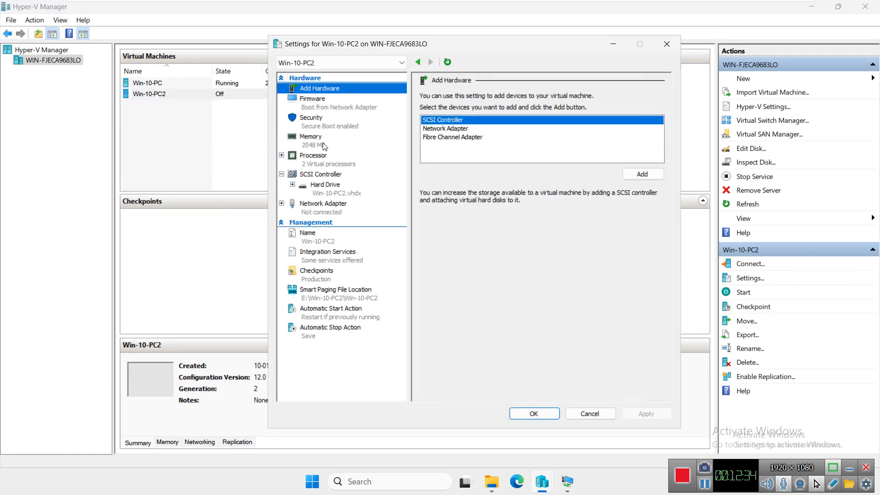
click(324, 166)
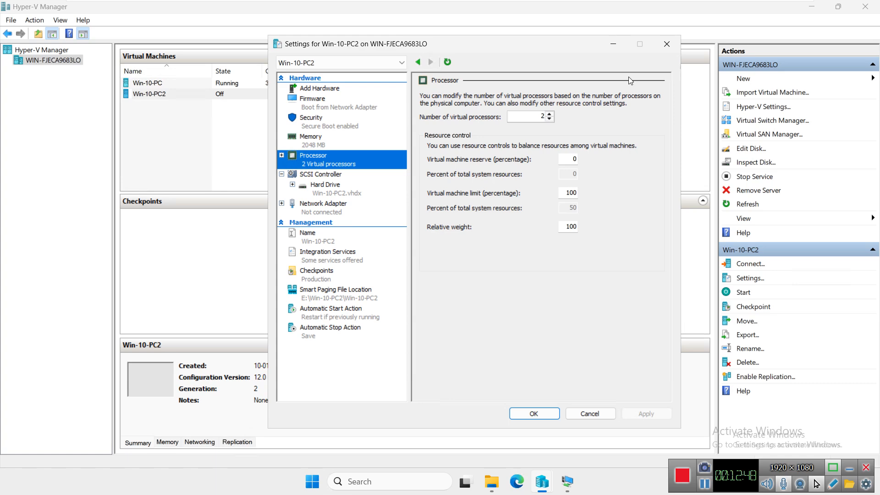
click(665, 46)
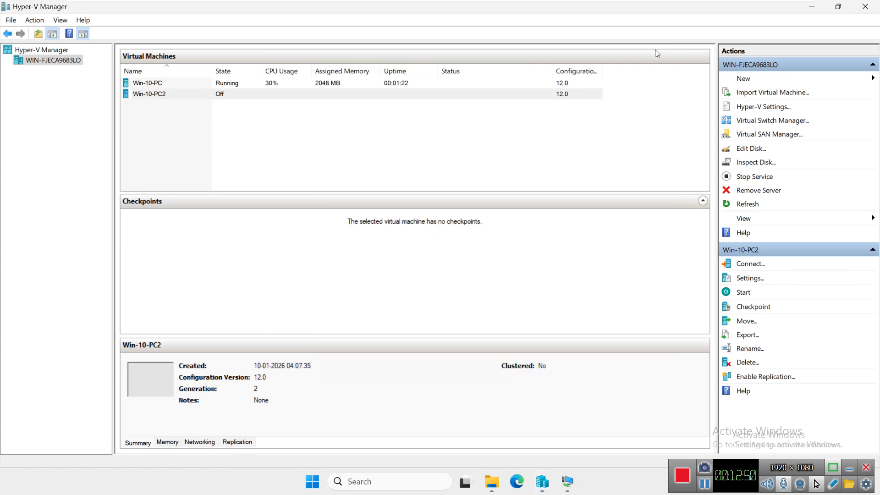
click(327, 85)
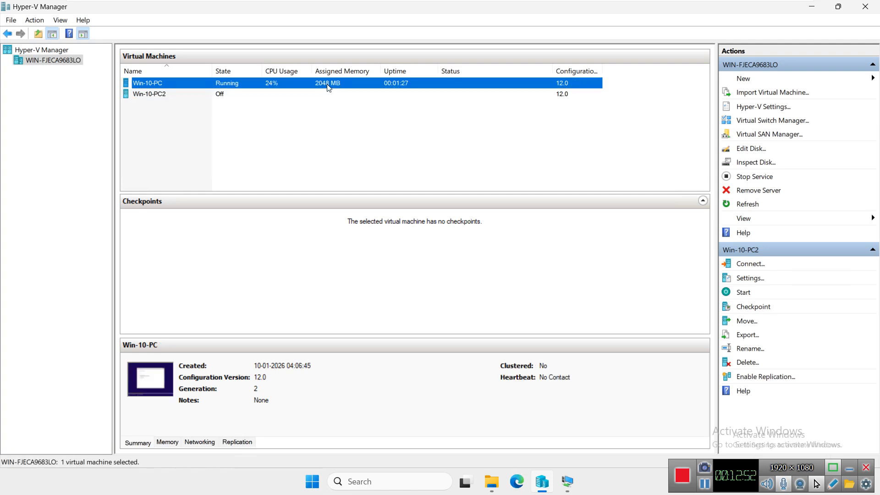
click(567, 481)
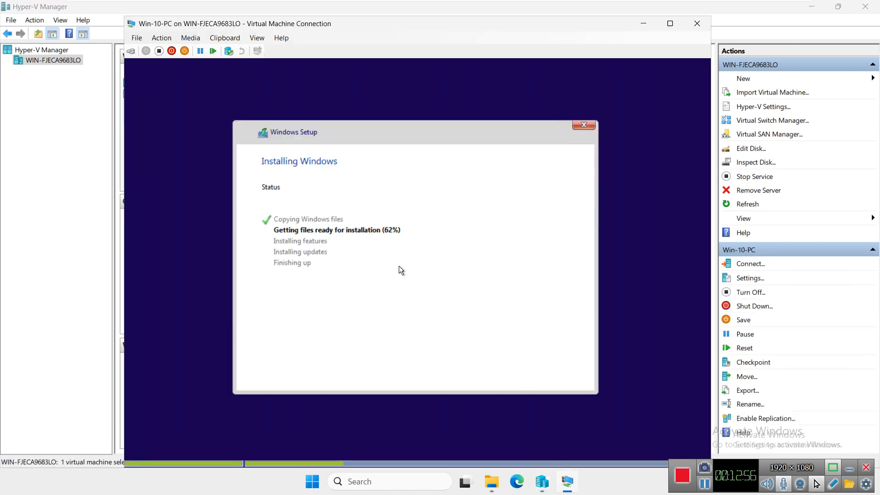